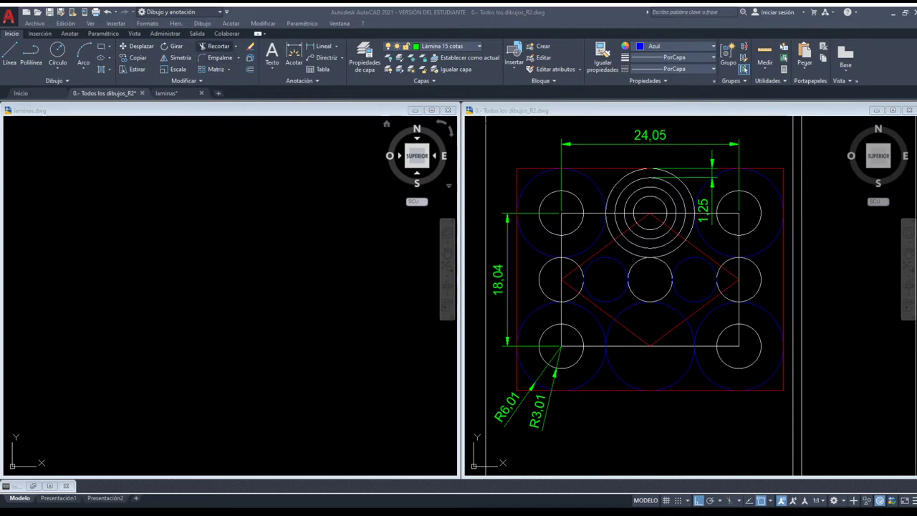
# Make the empty laminas.dwg the active drawing, tiled beside the reference plate.
pyautogui.click(238, 54)
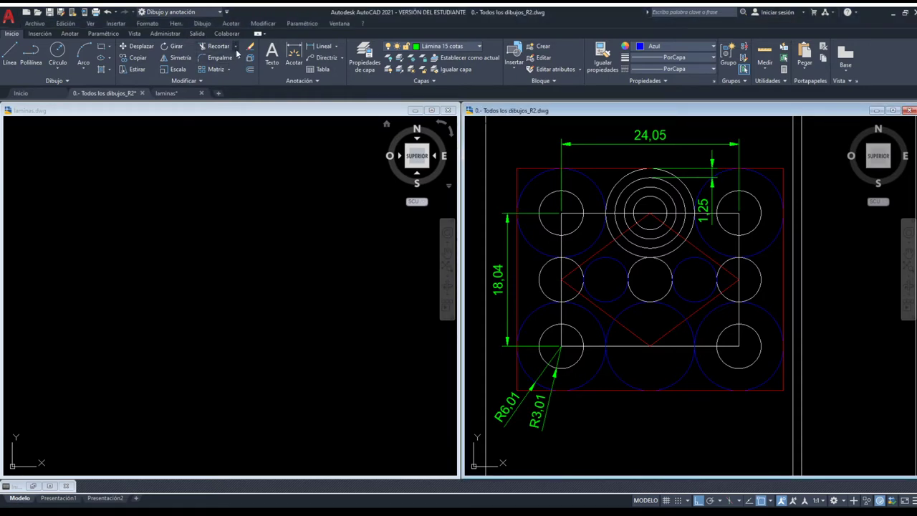
pyautogui.click(253, 167)
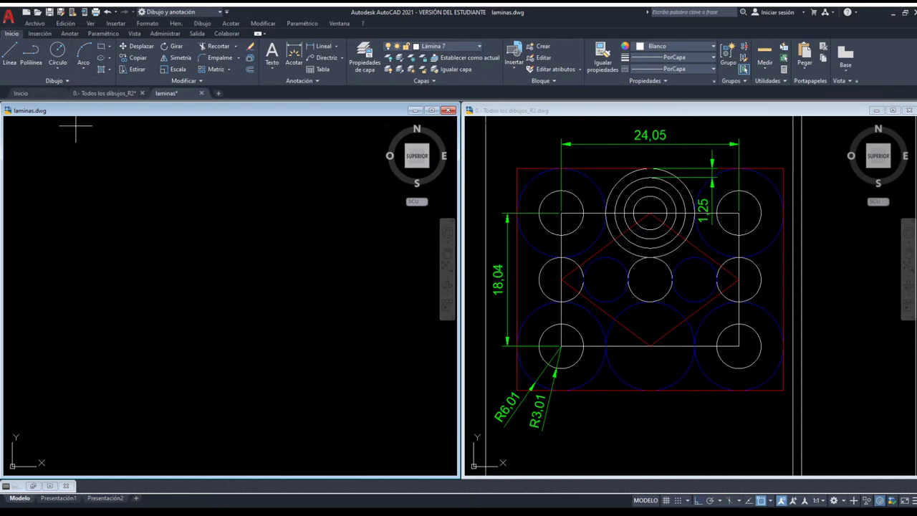
# Draw the white base rectangle in laminas.dwg and zoom to frame it.
pyautogui.click(110, 324)
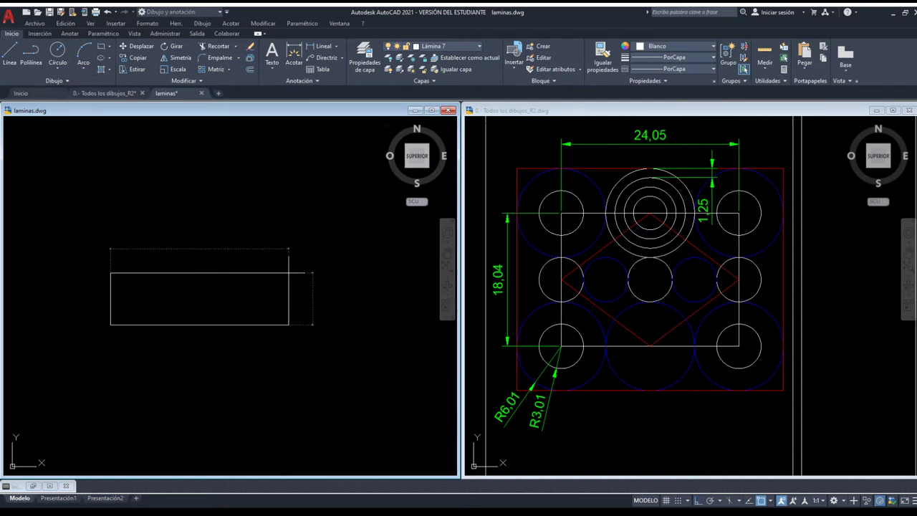
pyautogui.click(220, 273)
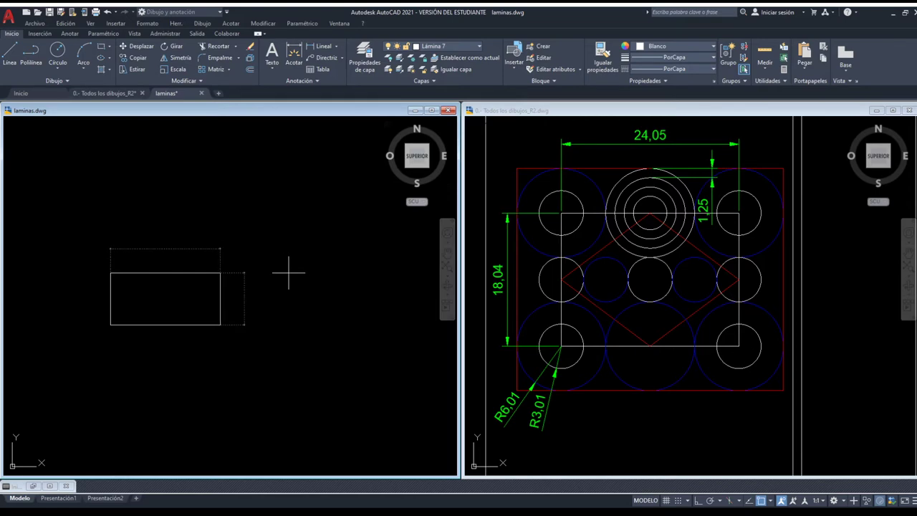
pyautogui.press('Return')
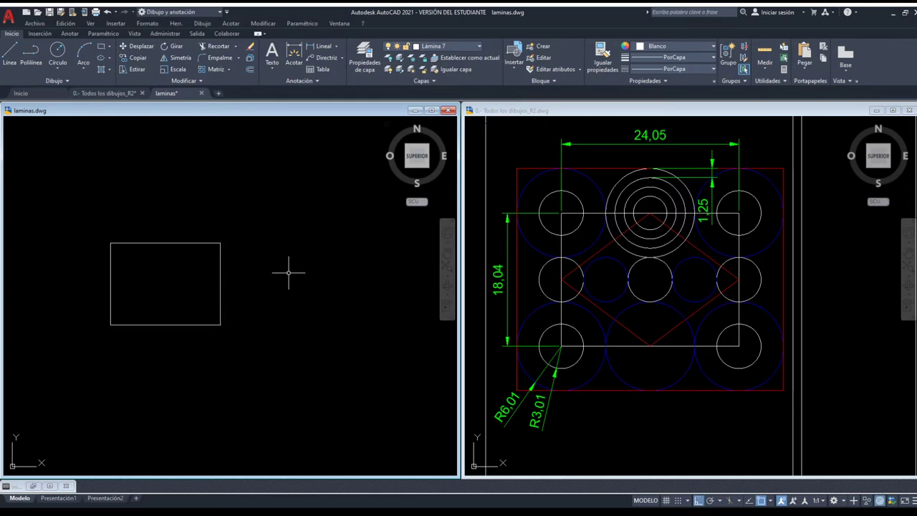
pyautogui.scroll(4, 133, 304)
pyautogui.scroll(-2, 155, 293)
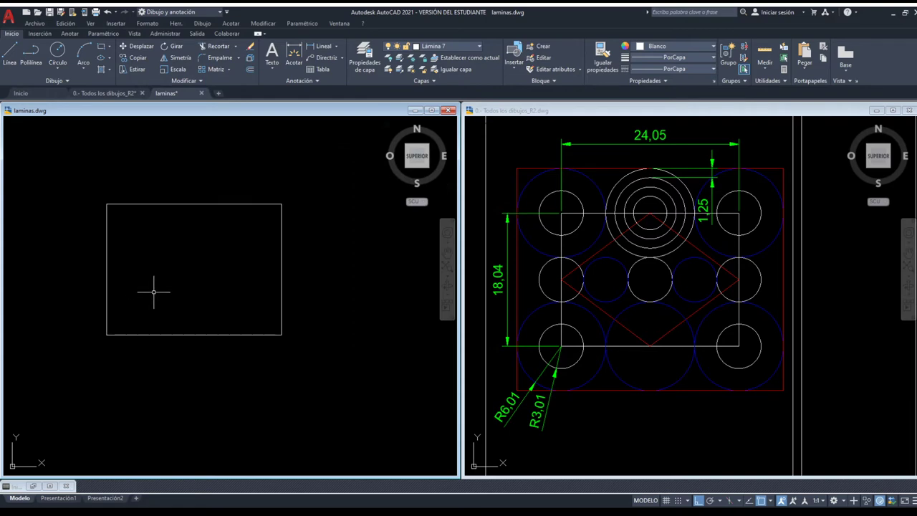
pyautogui.moveTo(164, 274); pyautogui.dragTo(179, 285, button='middle')
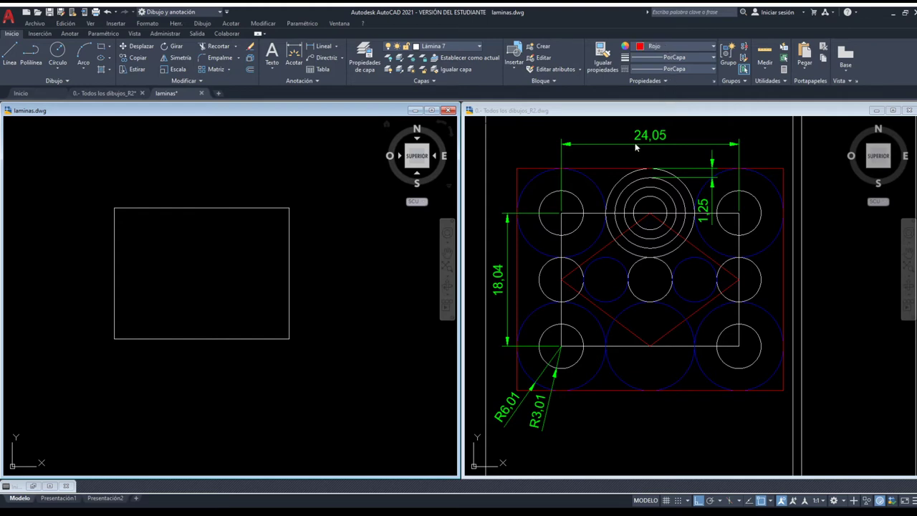
# Draw closed lines joining the top, left, bottom and right edge midpoints as a rhombus.
pyautogui.click(55, 54)
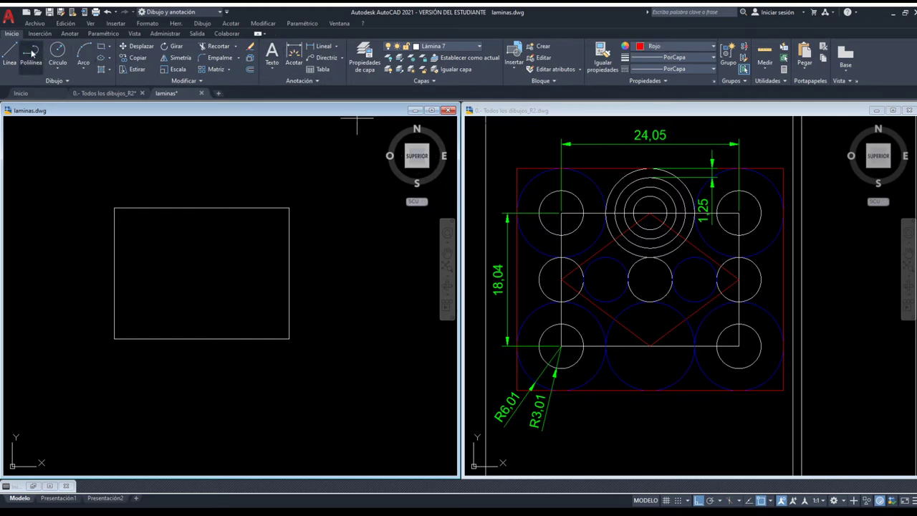
pyautogui.click(203, 208)
pyautogui.click(114, 274)
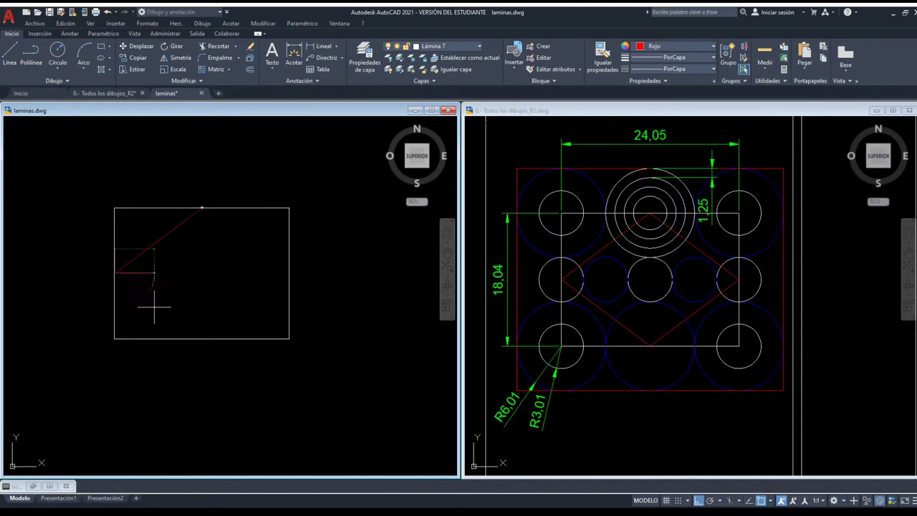
pyautogui.click(202, 337)
pyautogui.click(289, 273)
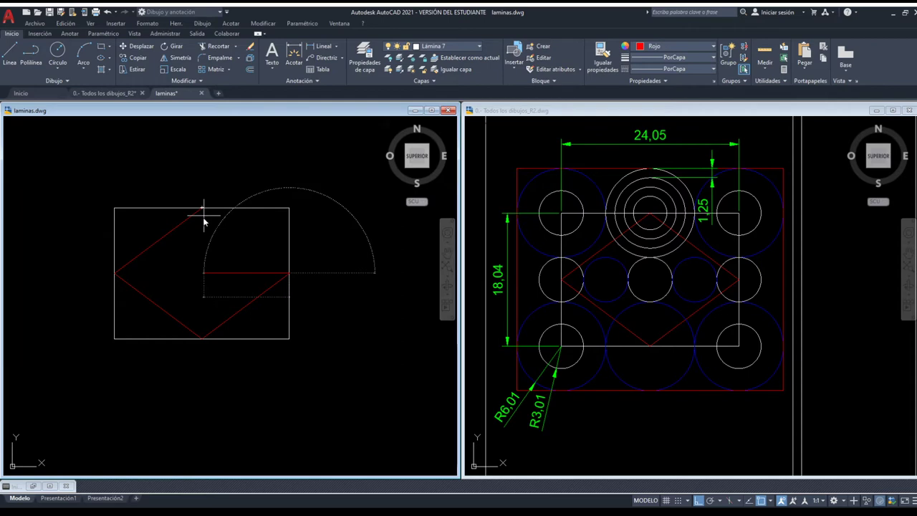
pyautogui.click(202, 217)
pyautogui.press('Return')
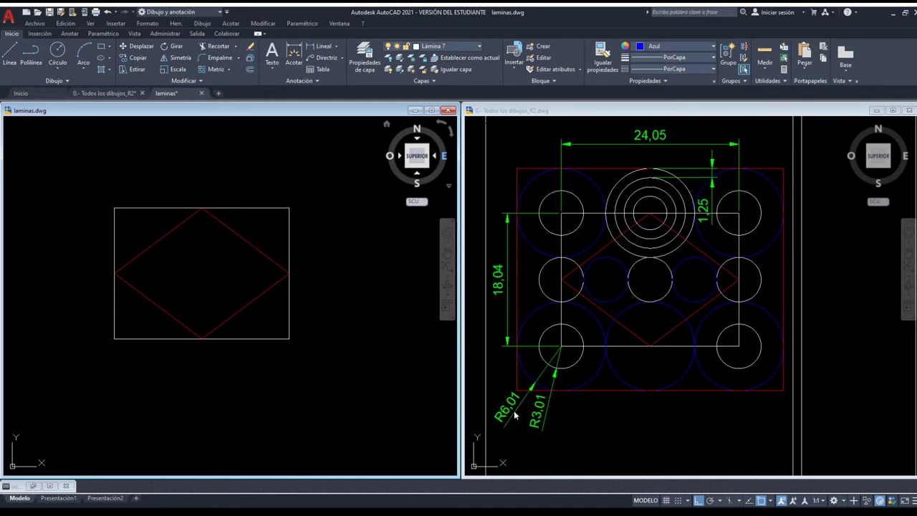
# Draw two concentric circles centred on the rectangle's lower-left corner.
pyautogui.click(57, 54)
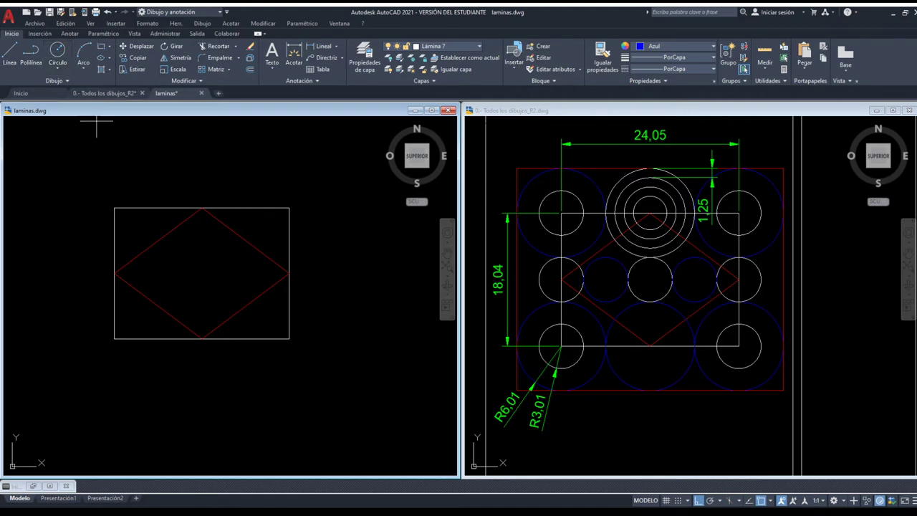
pyautogui.click(114, 338)
pyautogui.click(61, 56)
pyautogui.click(601, 56)
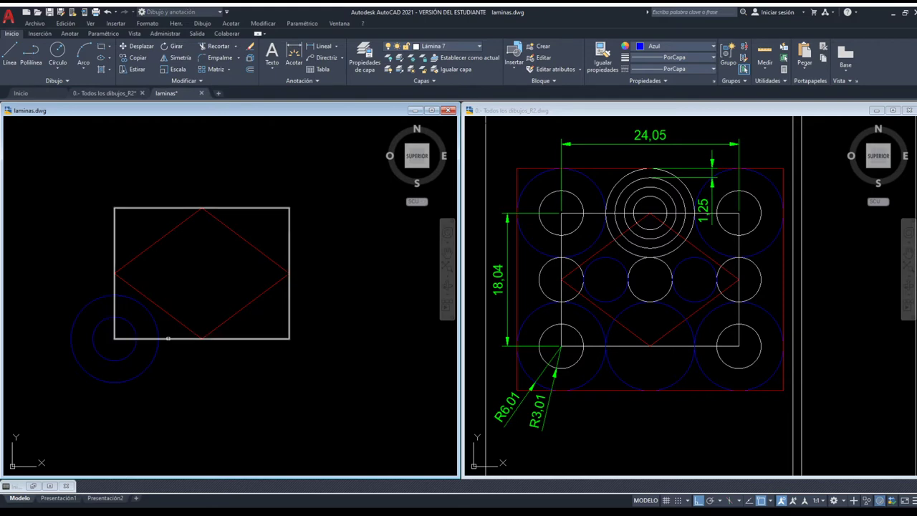
# Match the inner corner circle's properties to the rectangle, making it white.
pyautogui.click(166, 337)
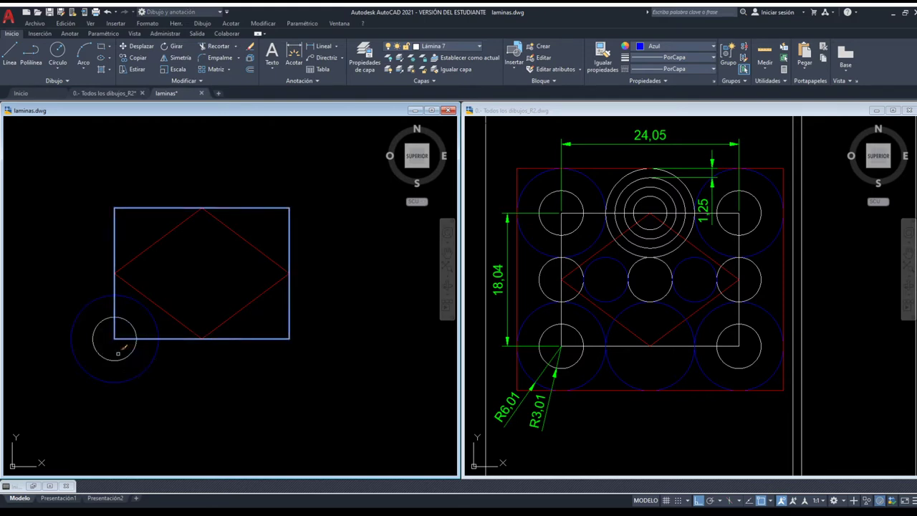
pyautogui.click(119, 356)
pyautogui.press('Return')
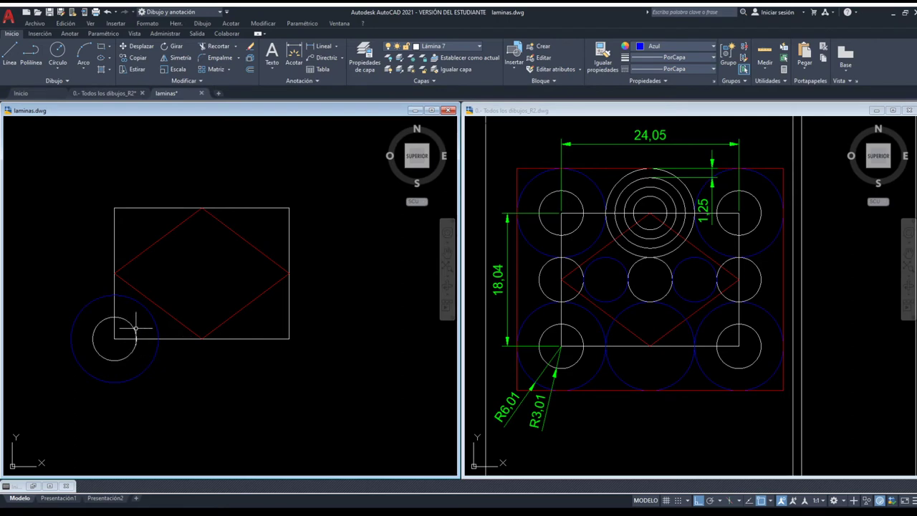
# Mirror the lower-left circle pair across the vertical centre line to the lower-right corner.
pyautogui.click(167, 398)
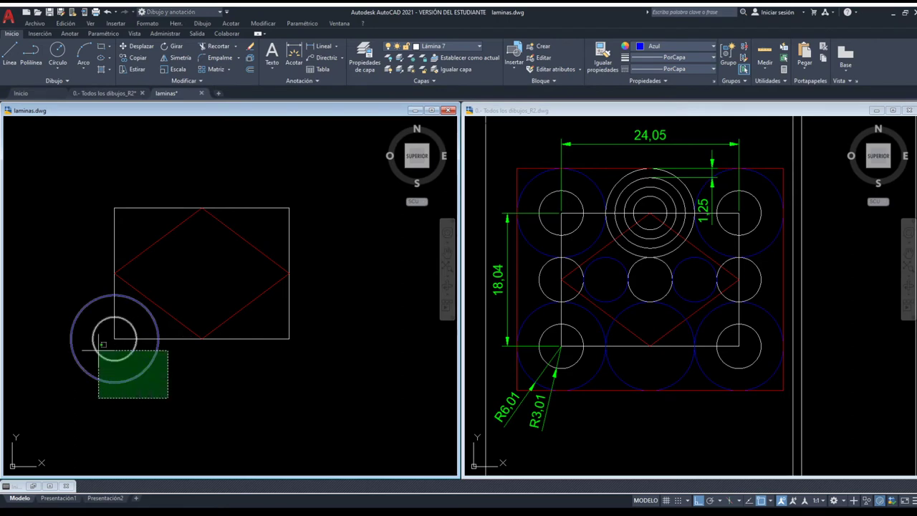
pyautogui.click(93, 342)
pyautogui.press('m')
pyautogui.press('Return')
pyautogui.click(202, 337)
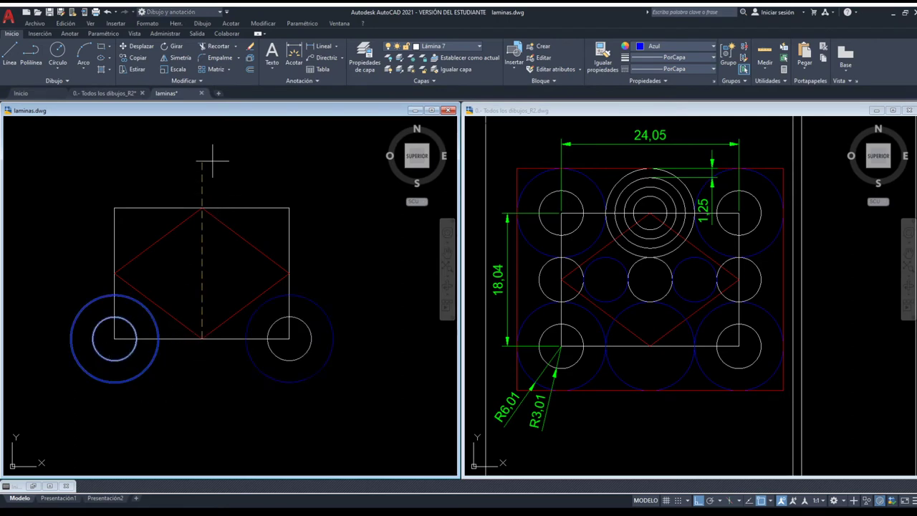
pyautogui.click(205, 156)
pyautogui.press('Return')
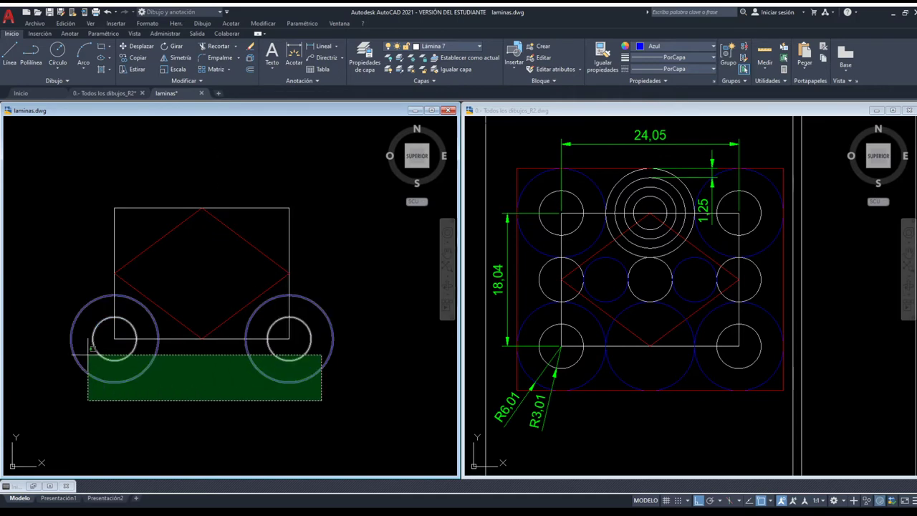
# Mirror the four bottom corner circles across mid-height to the top corners.
pyautogui.click(86, 352)
pyautogui.click(114, 273)
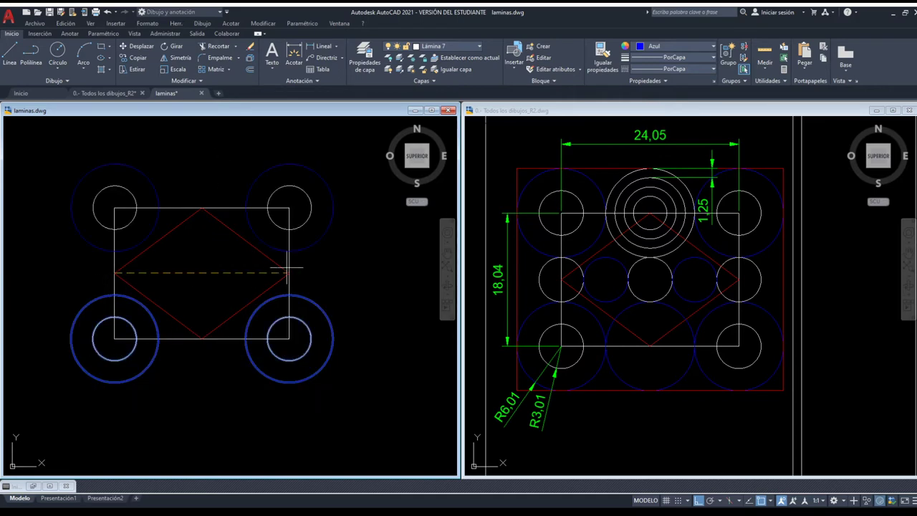
pyautogui.click(330, 272)
pyautogui.press('Return')
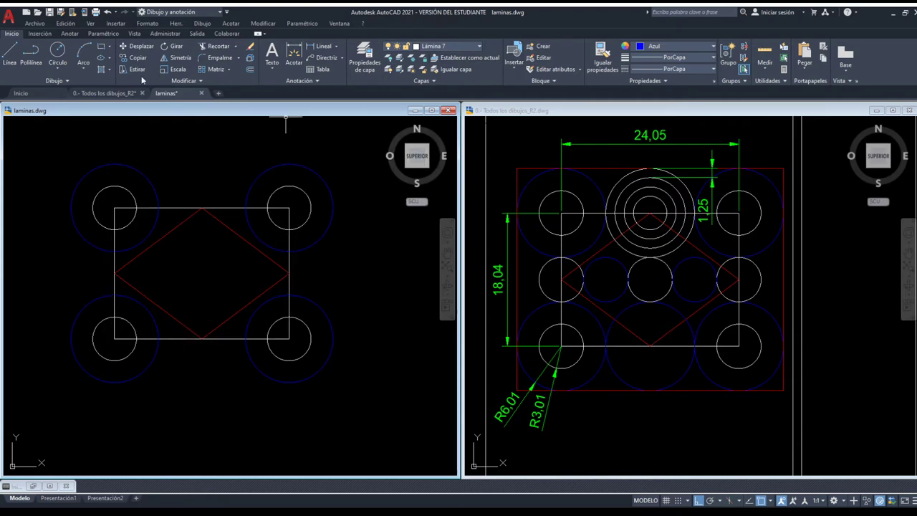
# Draw a circle on the bottom-edge midpoint reaching the corner circles, and mirror it to the top midpoint.
pyautogui.click(61, 51)
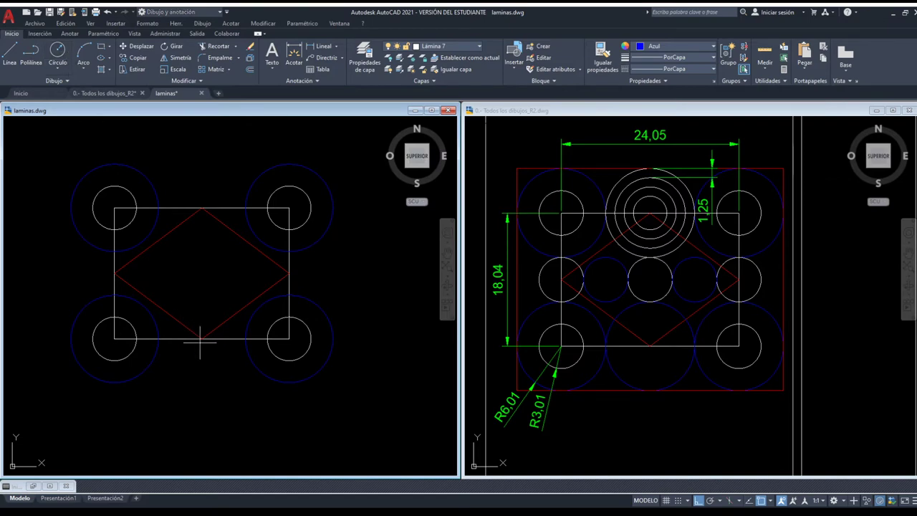
pyautogui.click(202, 338)
pyautogui.click(158, 338)
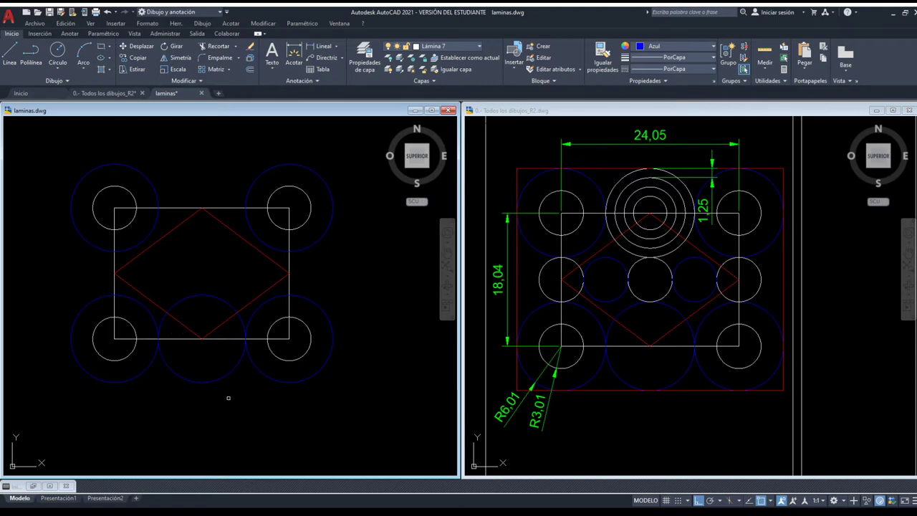
pyautogui.click(180, 364)
pyautogui.press('Return')
pyautogui.click(115, 273)
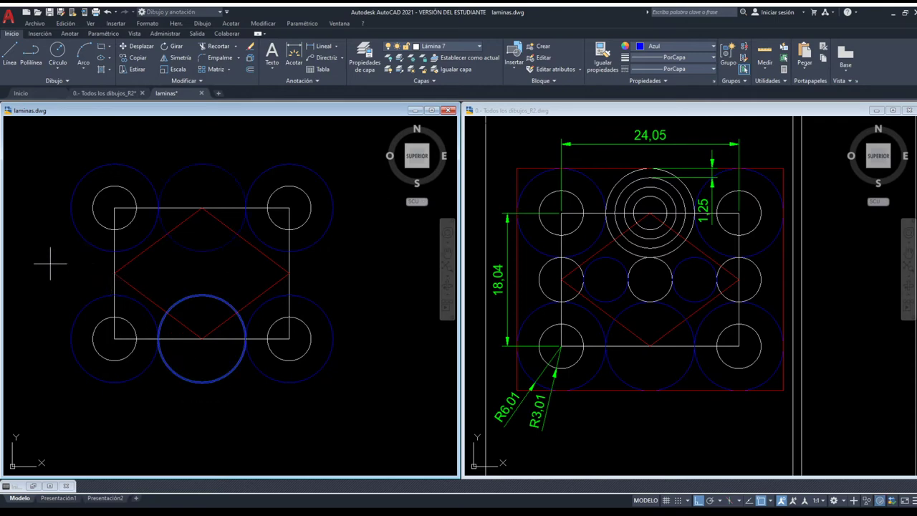
pyautogui.click(50, 264)
pyautogui.press('Return')
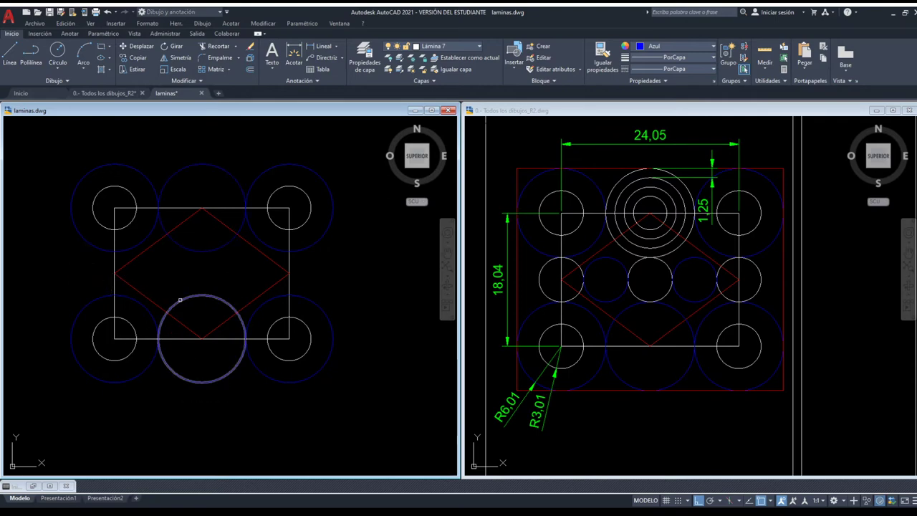
# Give the top-middle circle the rectangle's white properties.
pyautogui.click(164, 322)
pyautogui.press('Escape')
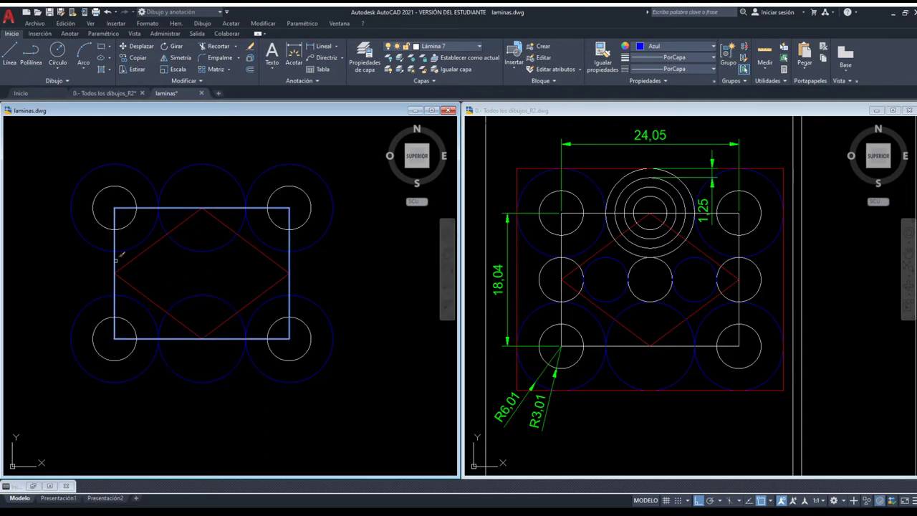
pyautogui.click(178, 171)
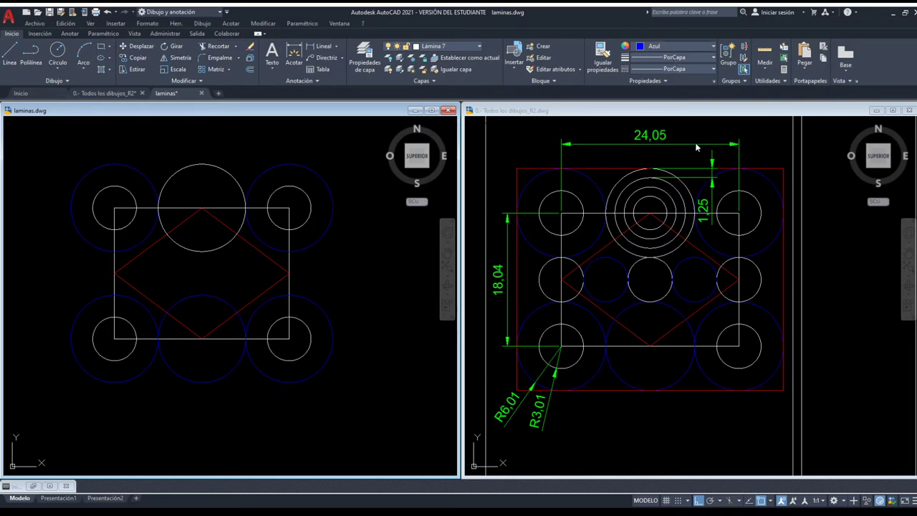
# Draw small circles on the left- and right-edge midpoints, sized like the inner corner circles.
pyautogui.click(61, 54)
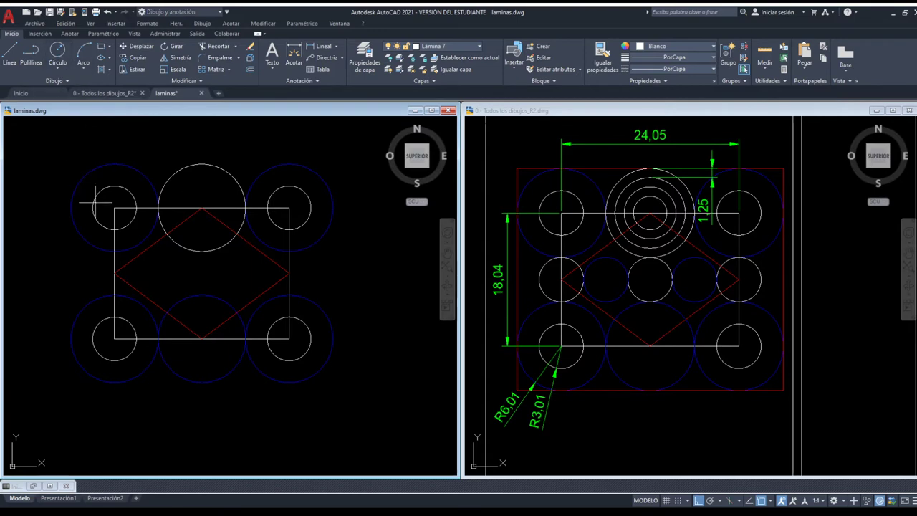
pyautogui.click(115, 273)
pyautogui.click(114, 251)
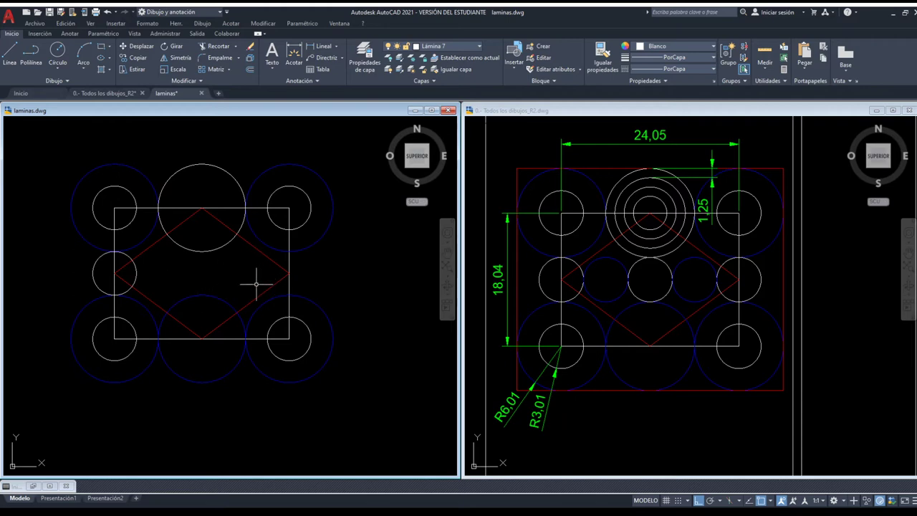
pyautogui.press('Return')
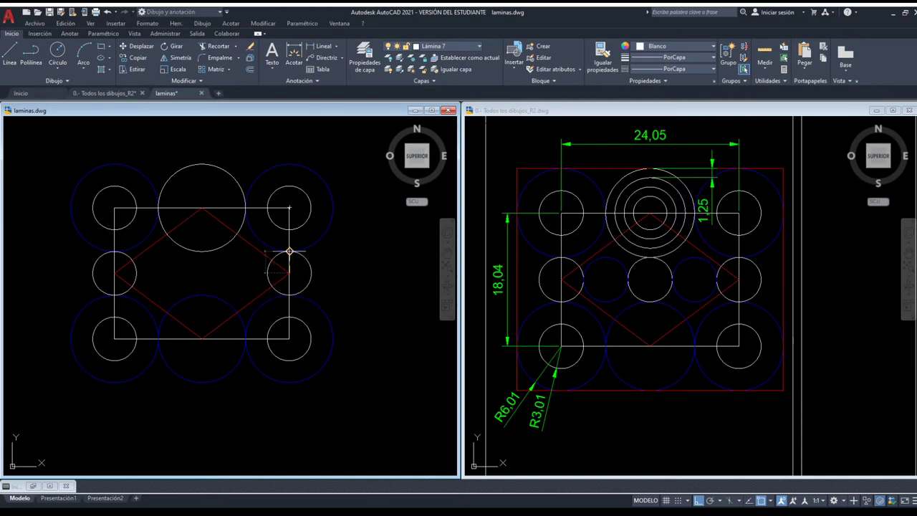
pyautogui.click(162, 190)
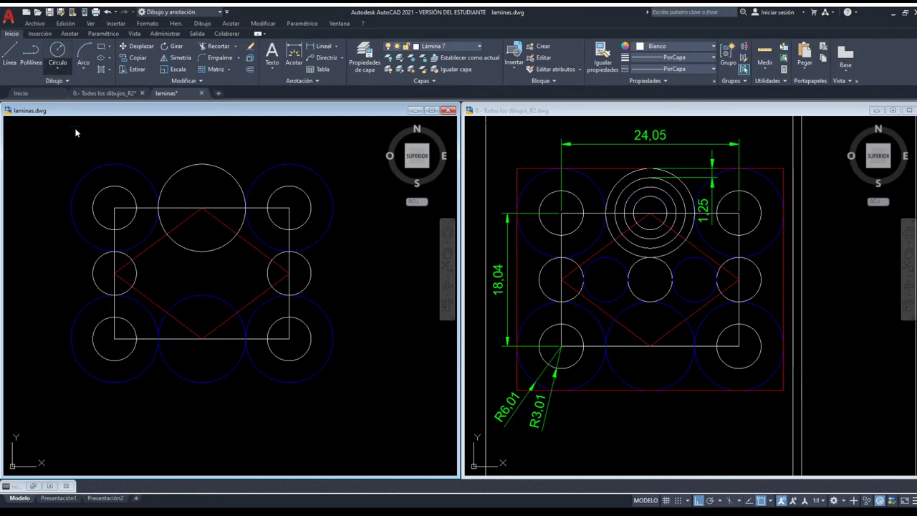
# Draw a circle at the rectangle's centre and a two-point circle between it and the left circle.
pyautogui.click(202, 271)
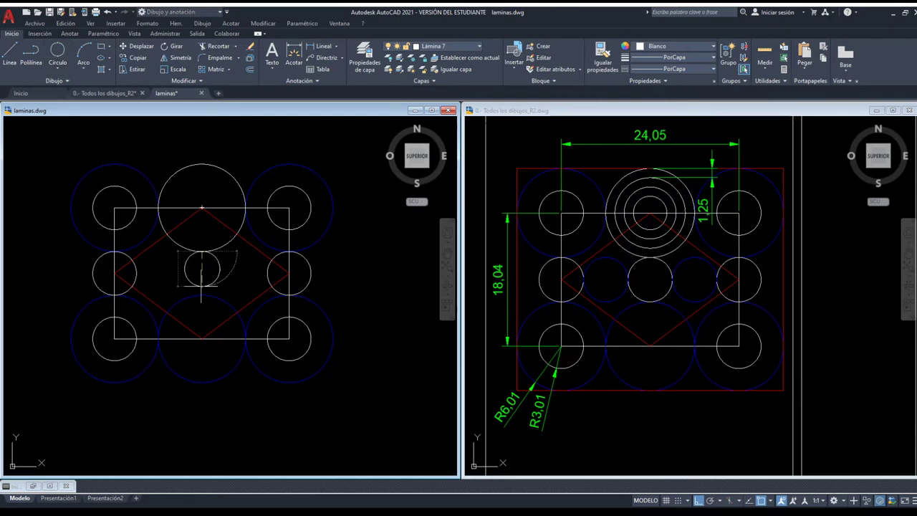
pyautogui.click(202, 292)
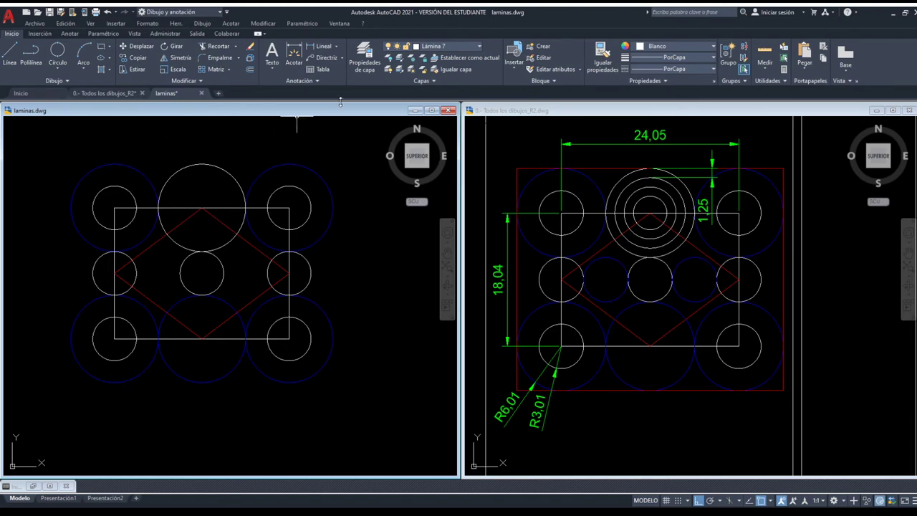
pyautogui.click(136, 273)
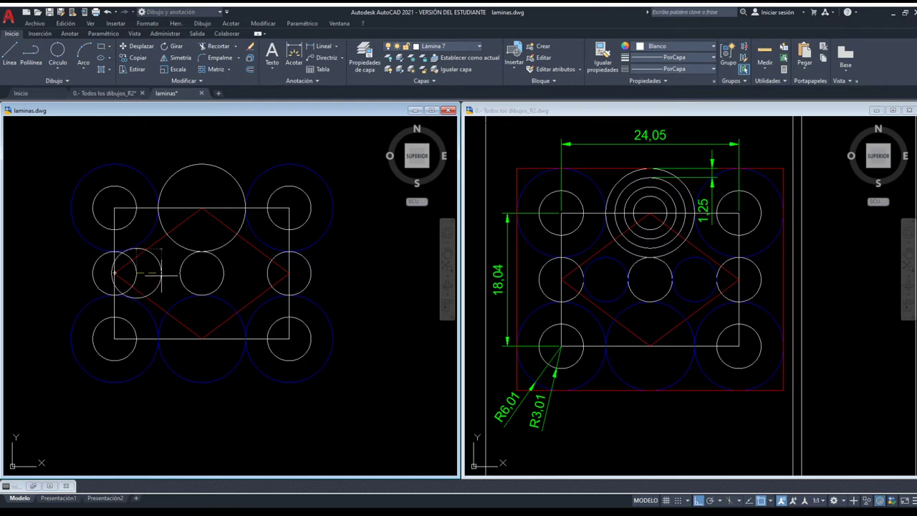
pyautogui.press('Escape')
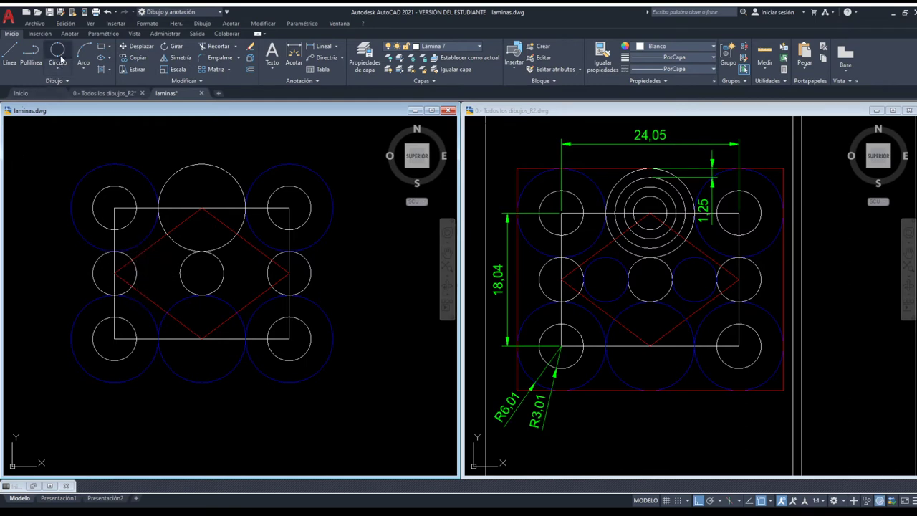
pyautogui.click(136, 273)
pyautogui.click(180, 272)
pyautogui.press('Return')
# Draw a two-point circle between the centre circle and the right edge circle.
pyautogui.click(181, 270)
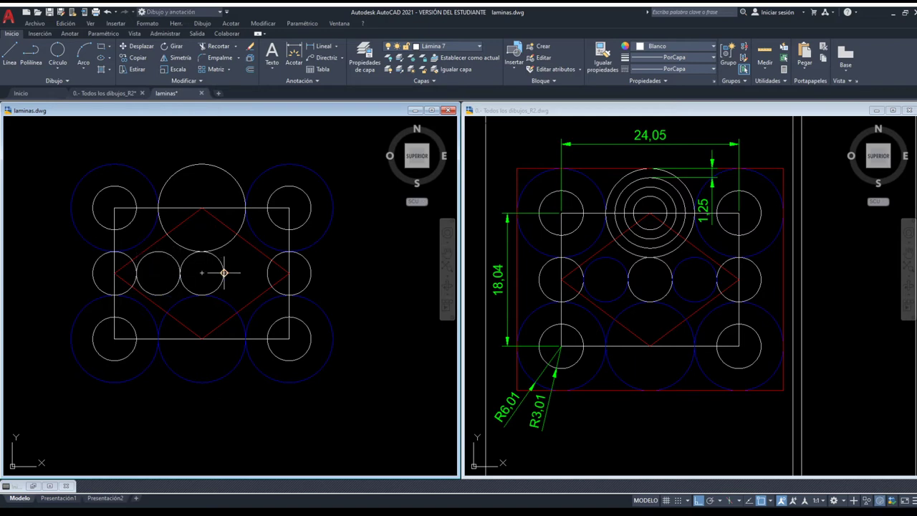
pyautogui.press('Escape')
pyautogui.press('Return')
pyautogui.click(224, 273)
pyautogui.click(267, 272)
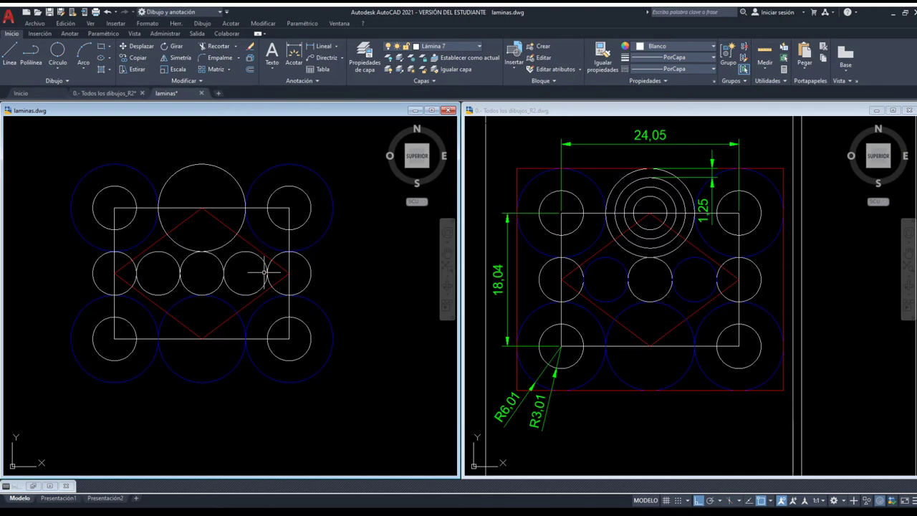
# Use MATCHPROP to make both in-between circles dark blue like the existing blue circle.
pyautogui.write('ma')
pyautogui.press('Return')
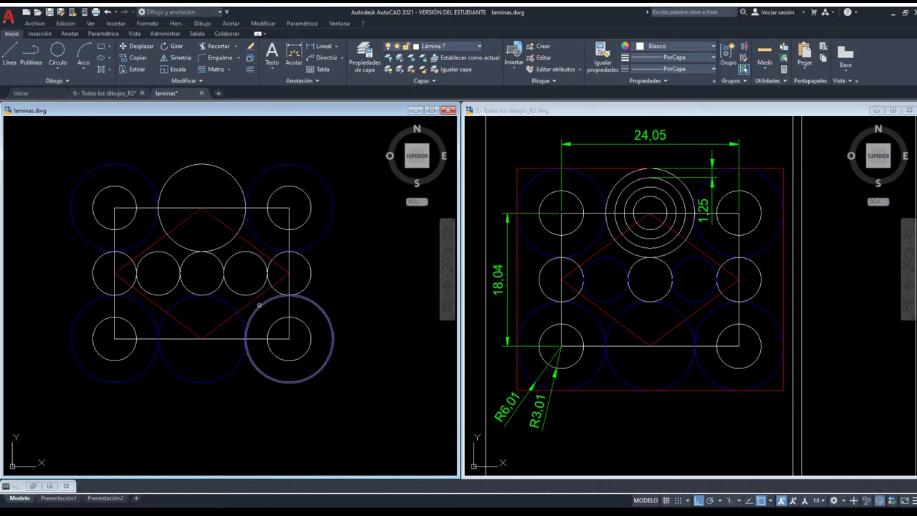
pyautogui.click(259, 306)
pyautogui.click(249, 293)
pyautogui.click(172, 286)
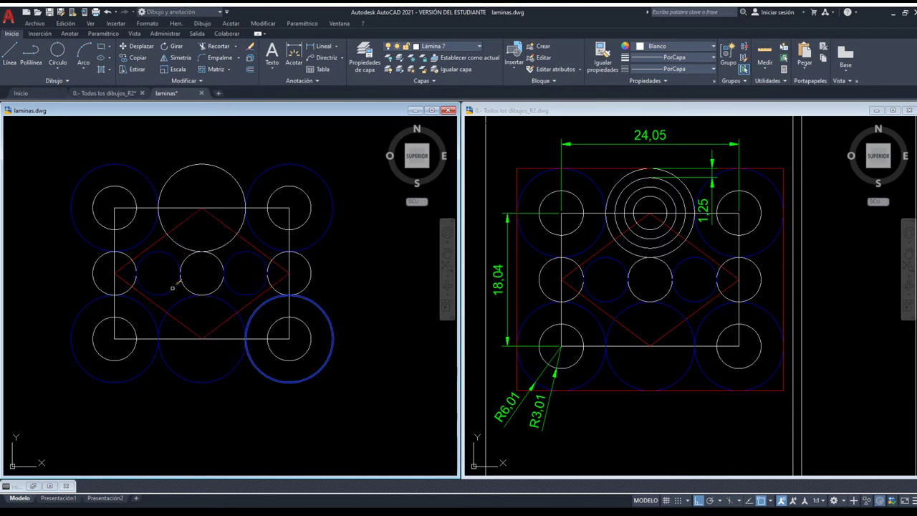
pyautogui.press('Escape')
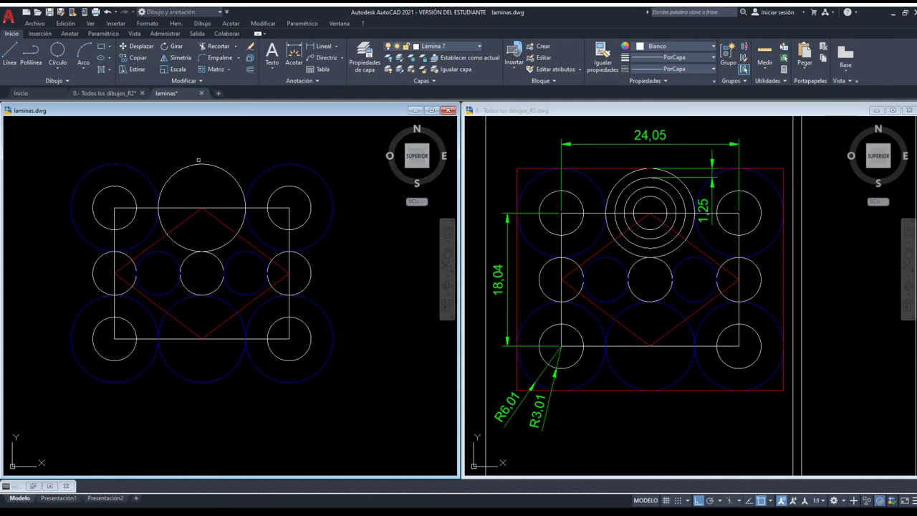
# Offset the large top circle inward repeatedly to create concentric inner rings.
pyautogui.click(199, 164)
pyautogui.click(201, 175)
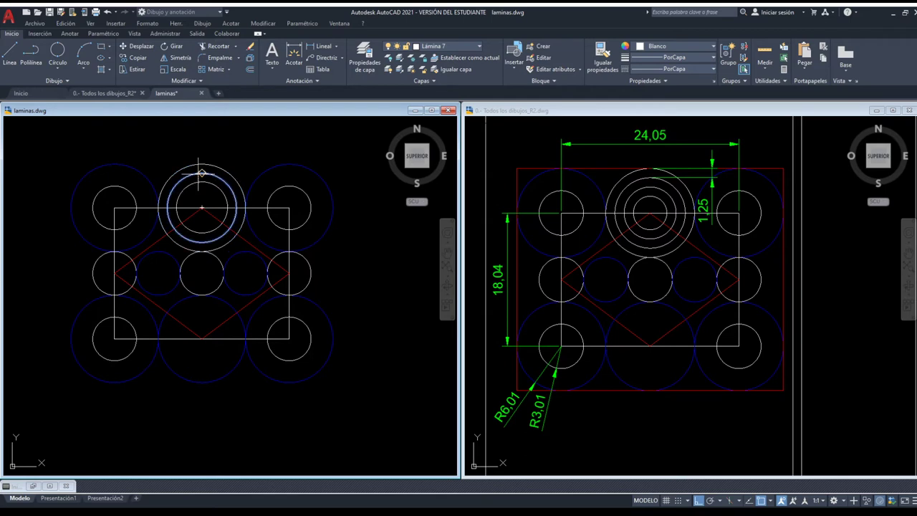
pyautogui.click(203, 207)
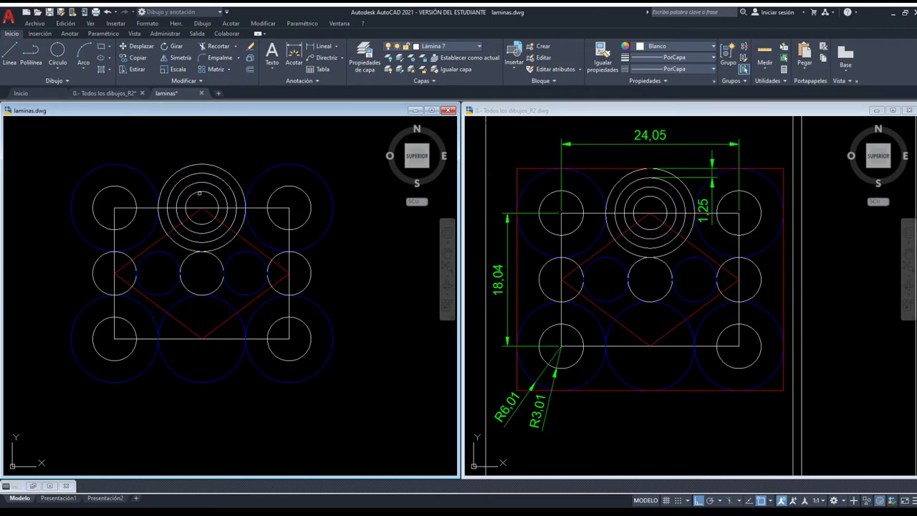
pyautogui.click(200, 193)
pyautogui.click(202, 206)
# Delete the extra smallest inner circle and recentre the plate in the view.
pyautogui.scroll(4, 210, 203)
pyautogui.click(189, 196)
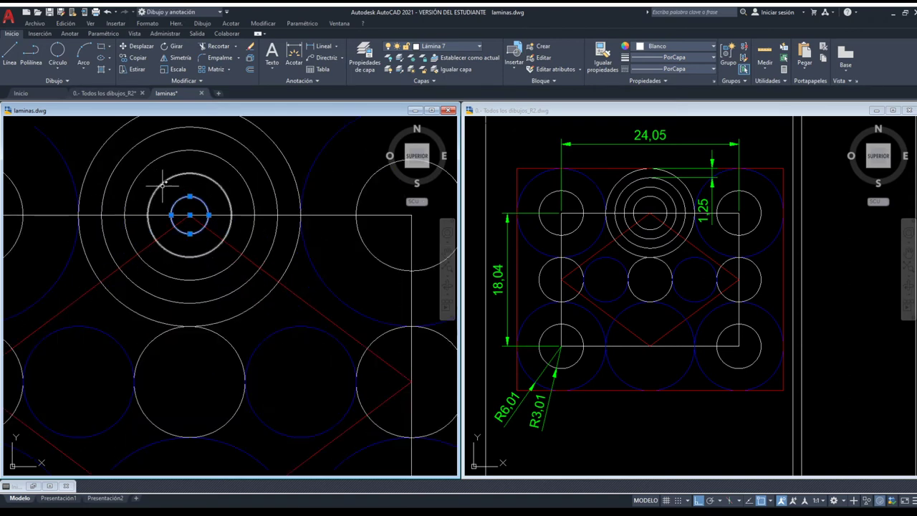
pyautogui.press('Delete')
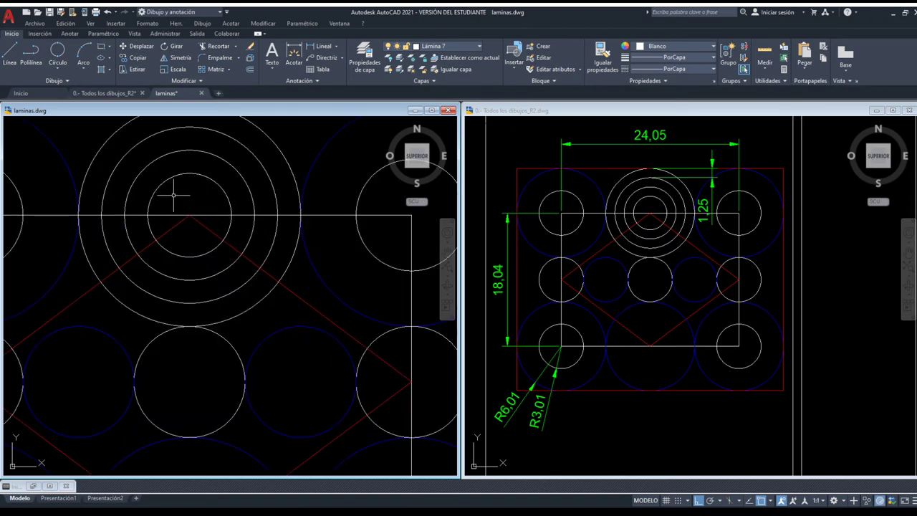
pyautogui.scroll(-4, 416, 224)
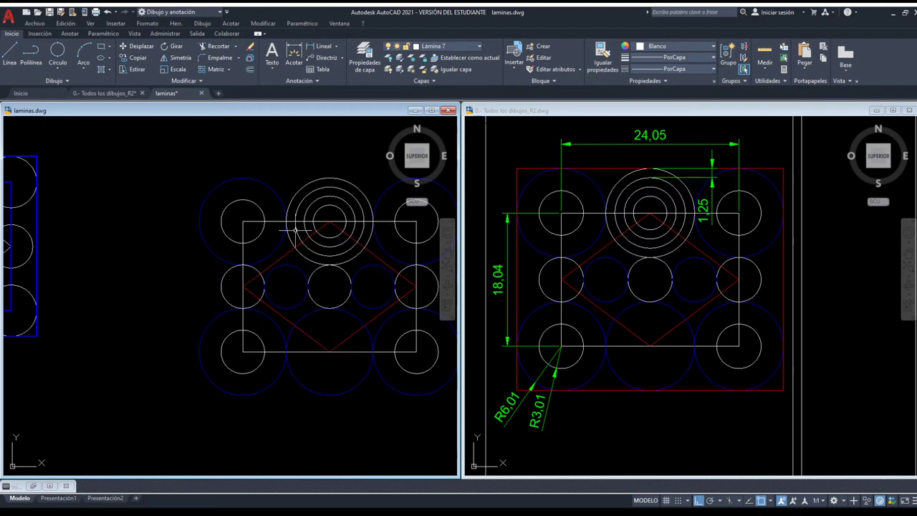
pyautogui.moveTo(293, 230); pyautogui.dragTo(240, 221, button='middle')
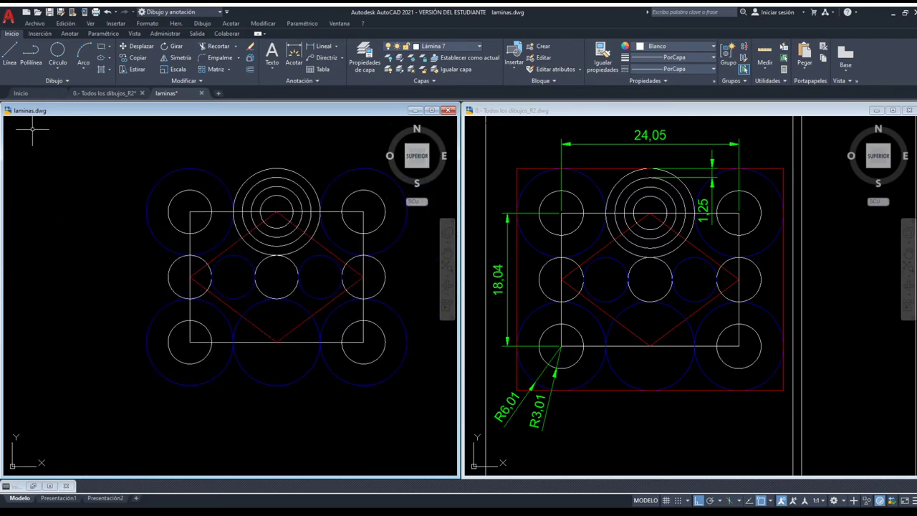
# Draw the top and left frame lines just outside the plate.
pyautogui.scroll(-2, 85, 158)
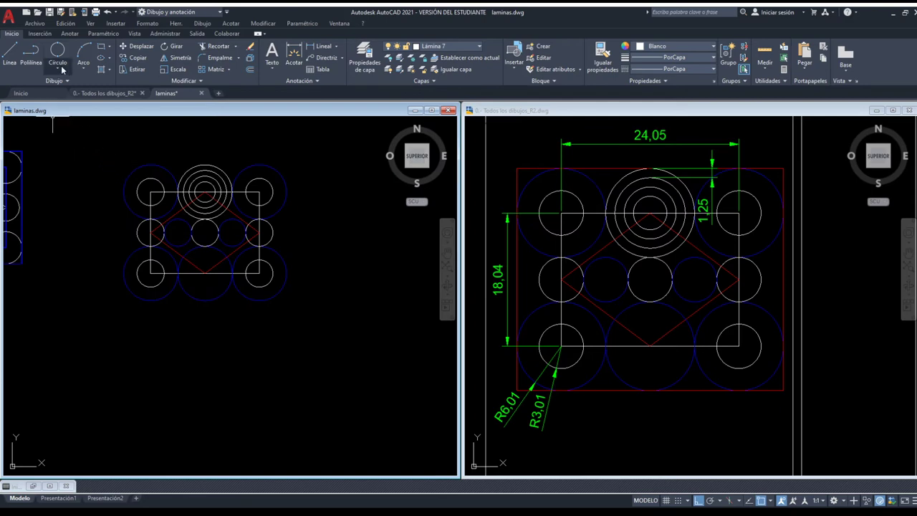
pyautogui.click(31, 54)
pyautogui.click(260, 164)
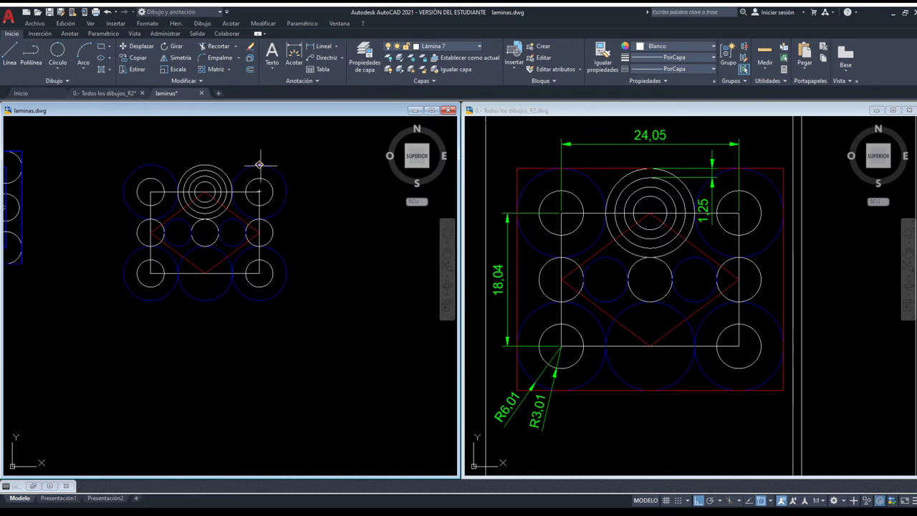
pyautogui.click(85, 165)
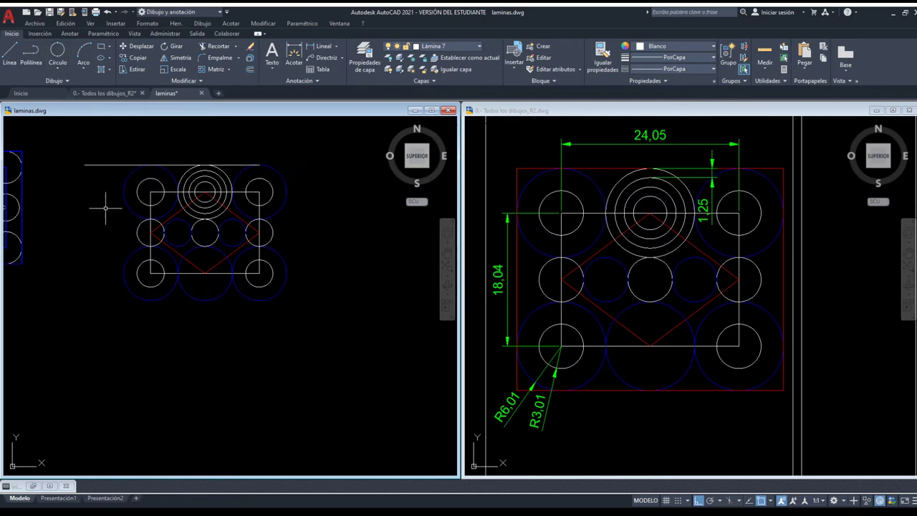
pyautogui.click(123, 272)
pyautogui.click(123, 222)
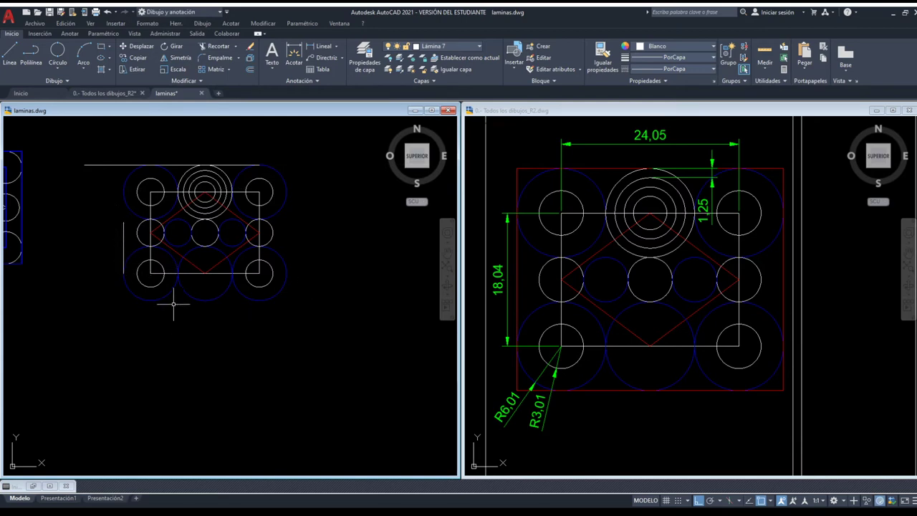
# Draw the bottom and right frame lines outside the plate, then zoom out.
pyautogui.click(151, 300)
pyautogui.click(322, 300)
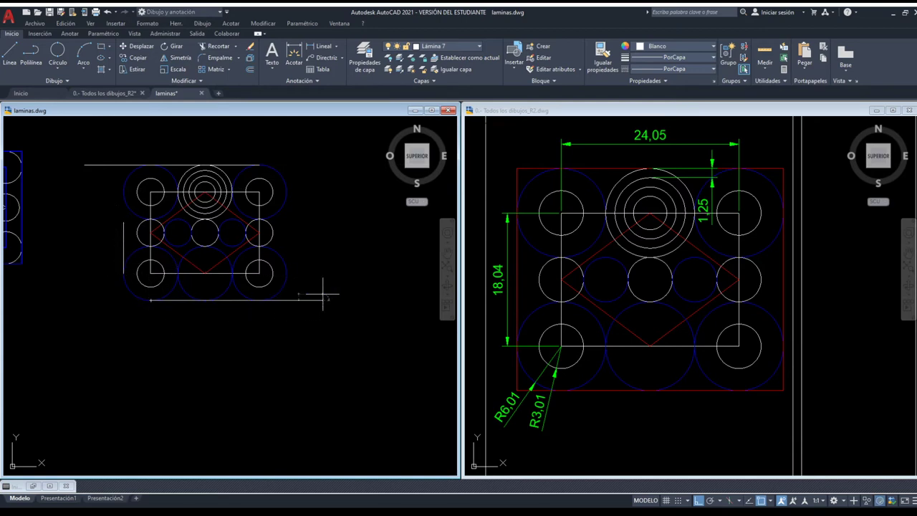
pyautogui.click(286, 236)
pyautogui.press('Return')
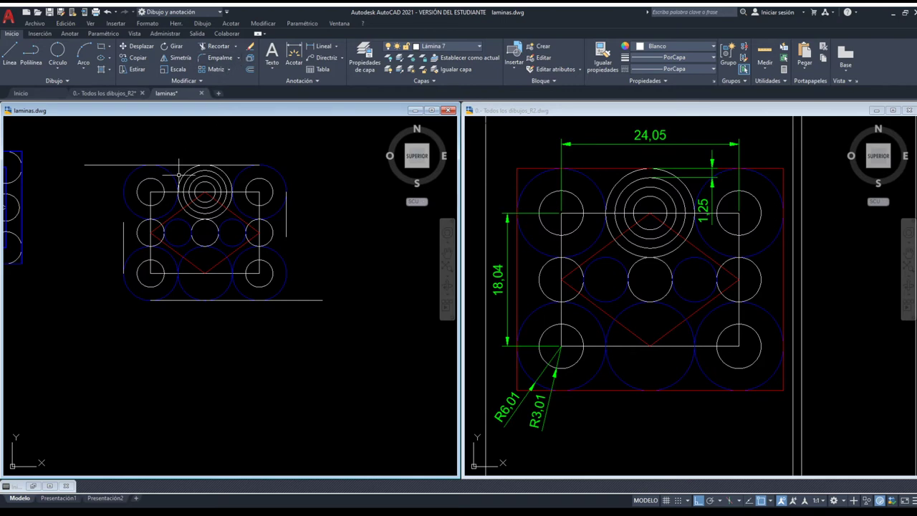
pyautogui.scroll(1, 168, 164)
pyautogui.scroll(2, 200, 177)
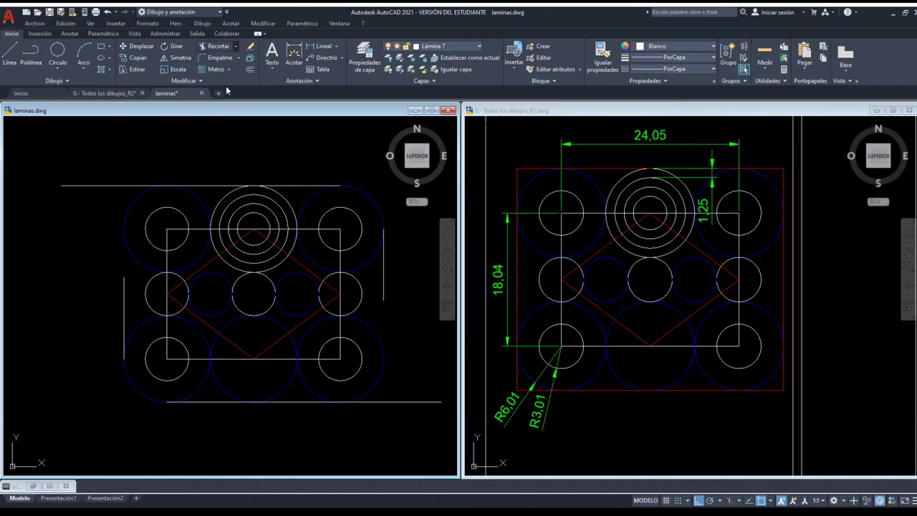
# Try extending the left vertical line up to the top line.
pyautogui.click(235, 46)
pyautogui.click(208, 79)
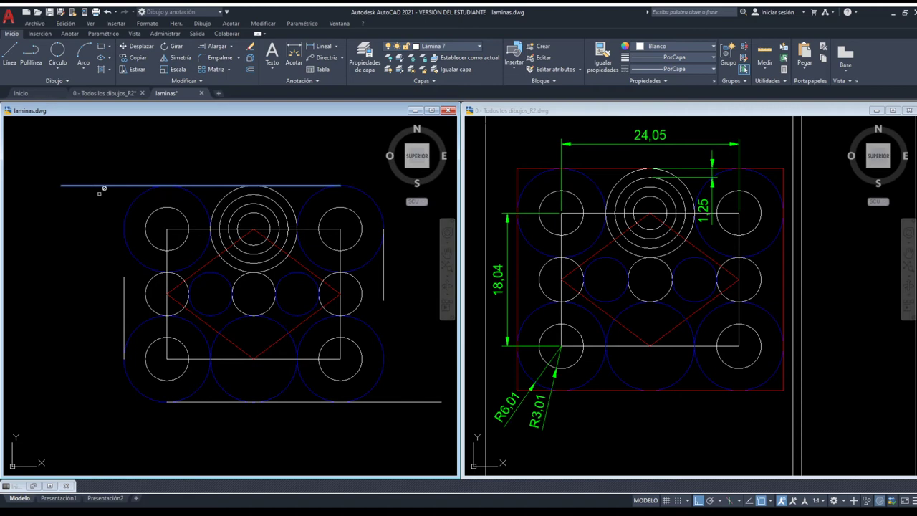
pyautogui.click(122, 282)
pyautogui.click(124, 188)
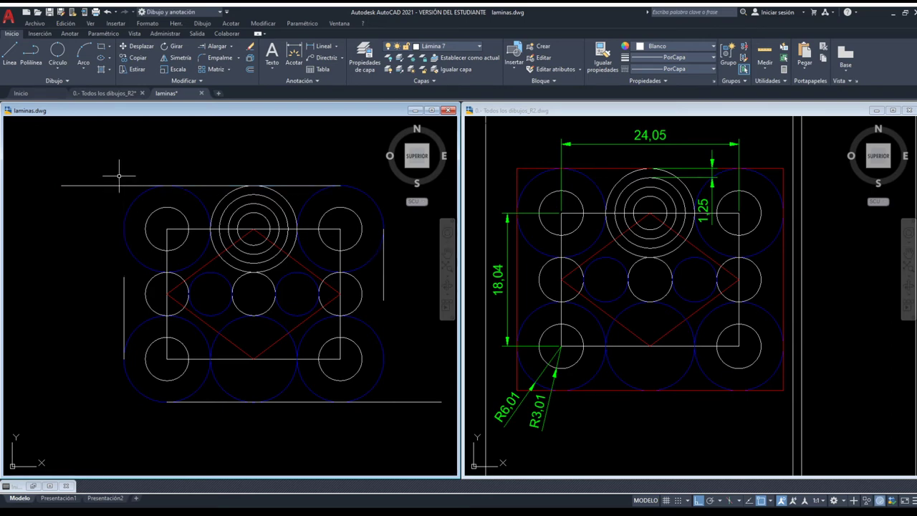
# Draw a horizontal line above the plate's top-left area.
pyautogui.click(9, 52)
pyautogui.click(71, 139)
pyautogui.click(232, 139)
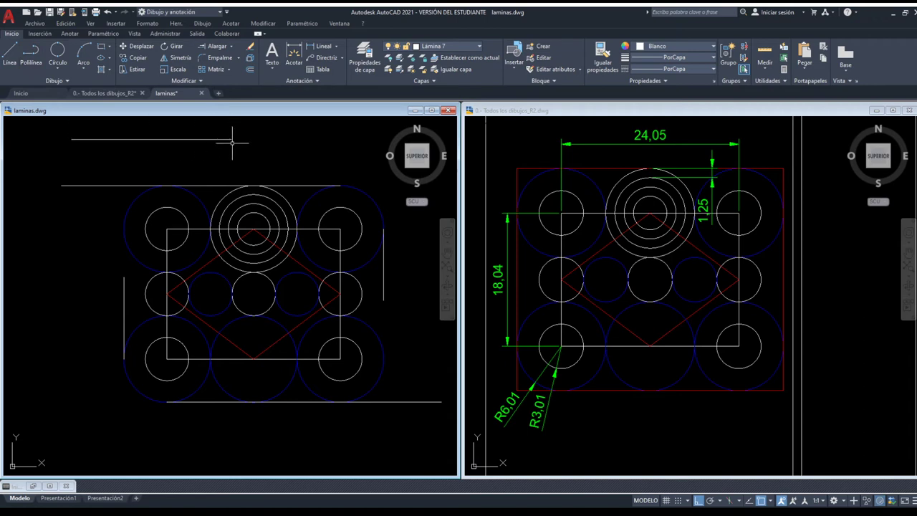
# Extend the left vertical line to the new top line, then undo it.
pyautogui.click(215, 46)
pyautogui.click(204, 140)
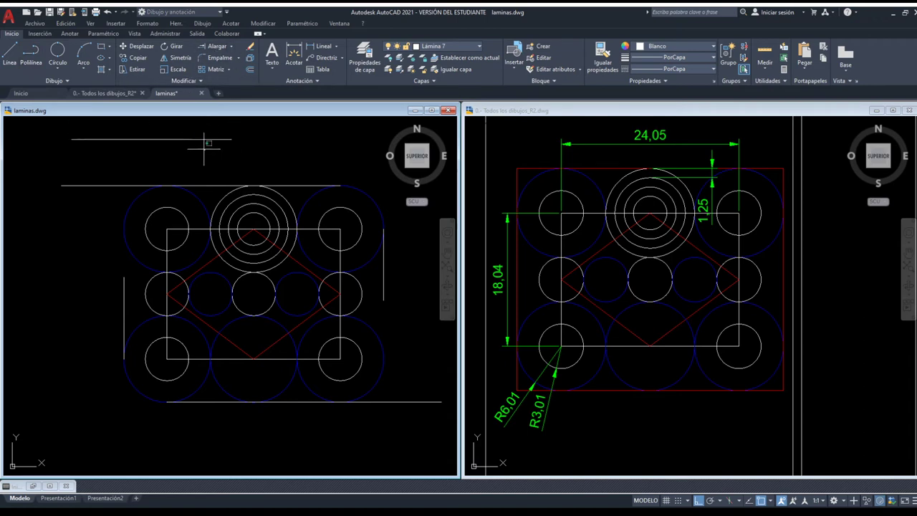
pyautogui.click(124, 285)
pyautogui.press('Return')
pyautogui.hotkey('ctrl', 'z')
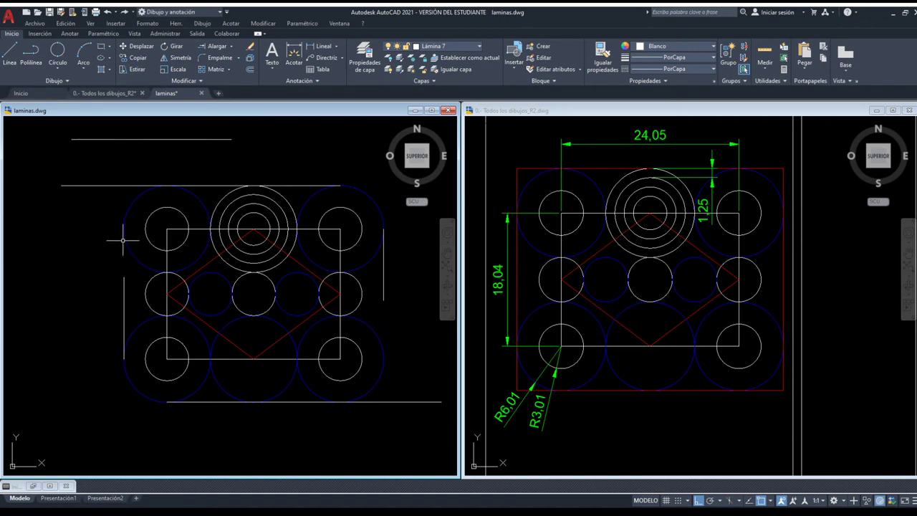
# Extend the left vertical line up to the long horizontal line above the circles.
pyautogui.click(211, 48)
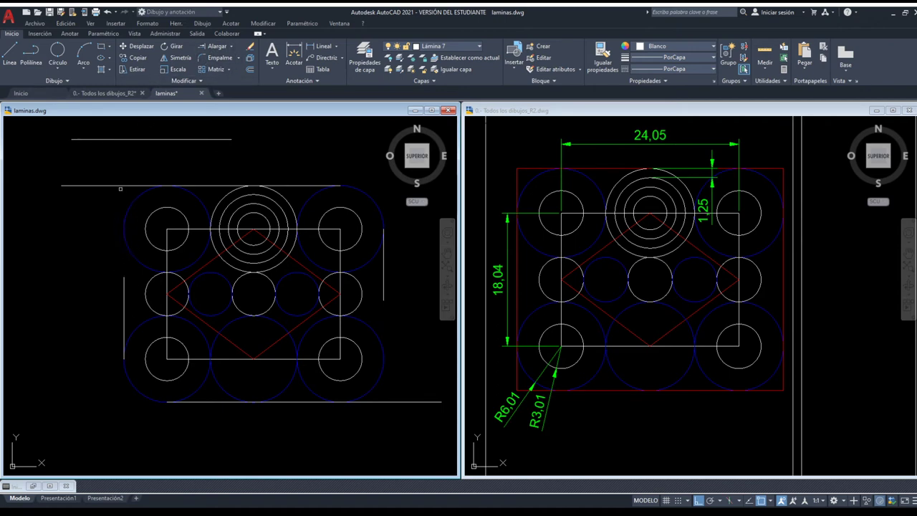
pyautogui.moveTo(119, 195); pyautogui.dragTo(78, 126)
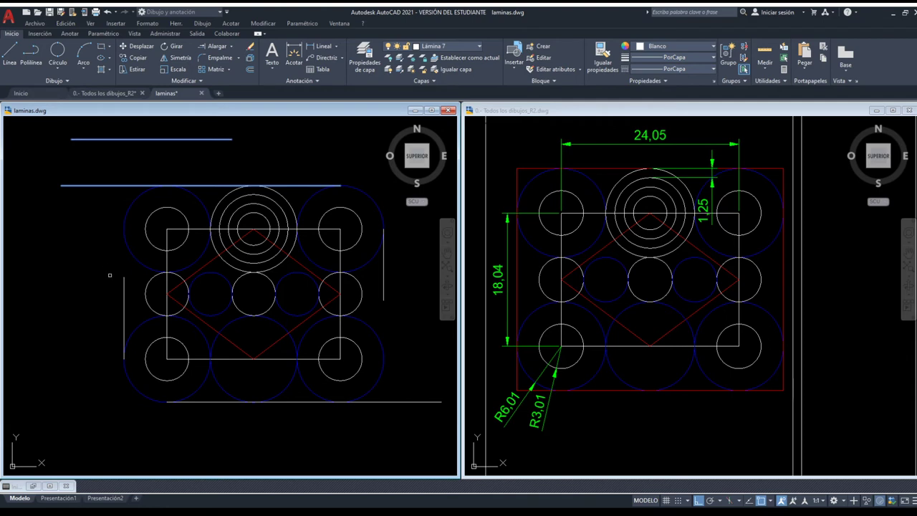
pyautogui.click(121, 285)
pyautogui.click(124, 224)
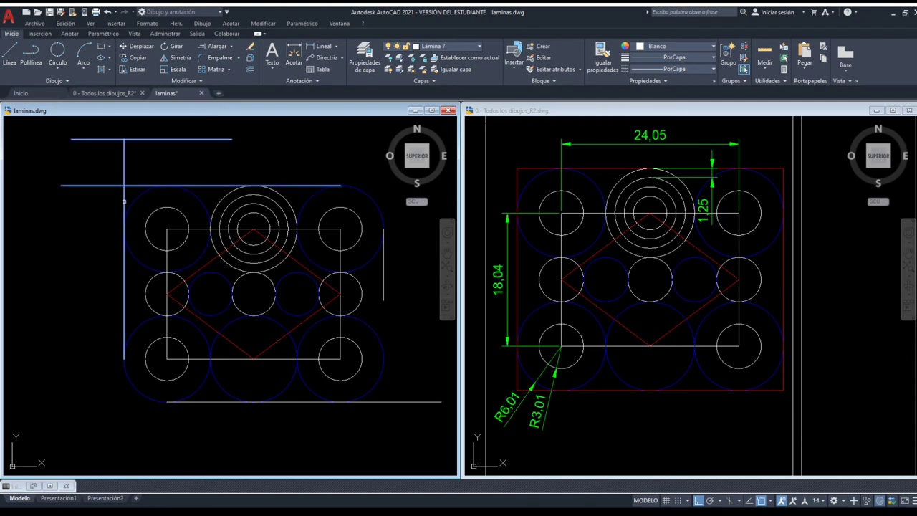
pyautogui.hotkey('ctrl', 'z')
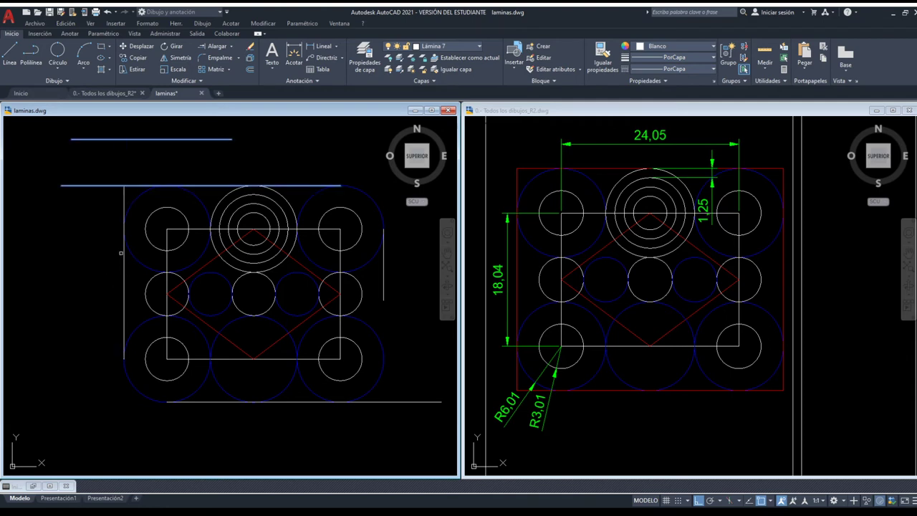
pyautogui.click(121, 253)
pyautogui.press('Escape')
# Delete the extra short line at the top of the plate.
pyautogui.click(135, 149)
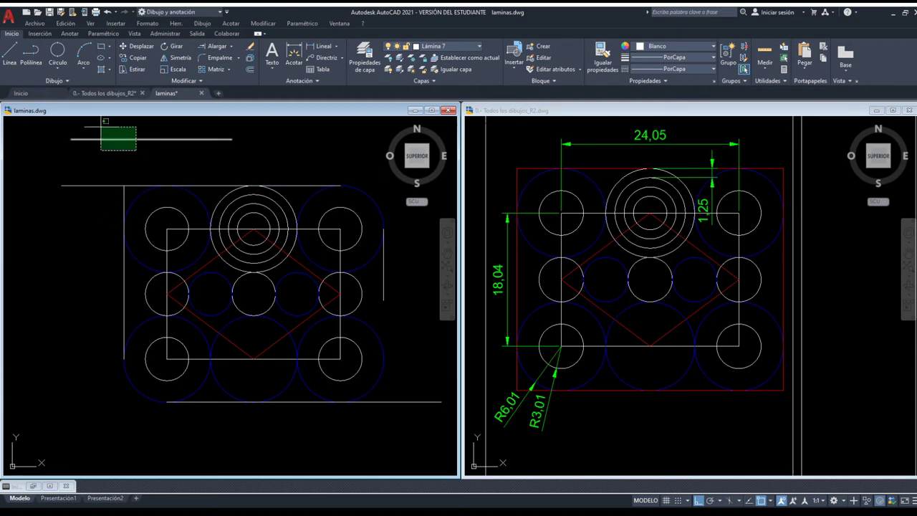
pyautogui.click(105, 121)
pyautogui.press('Delete')
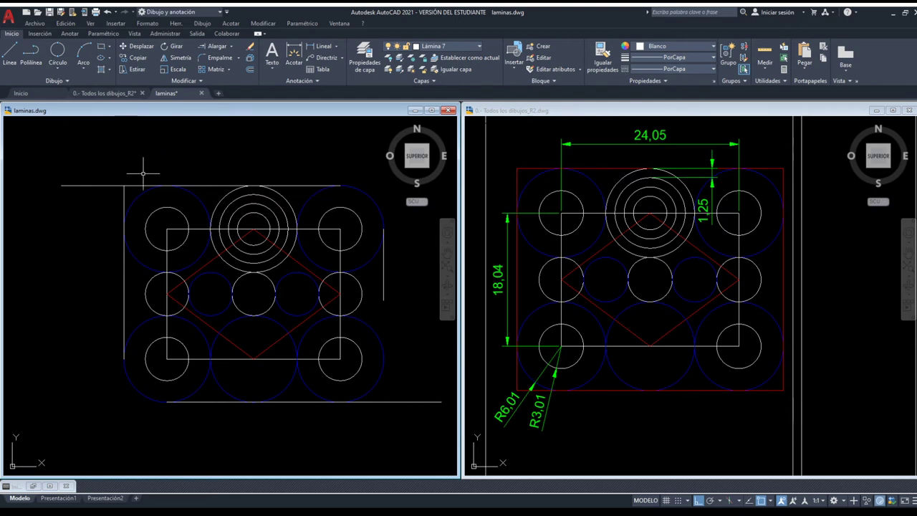
pyautogui.scroll(-3, 154, 231)
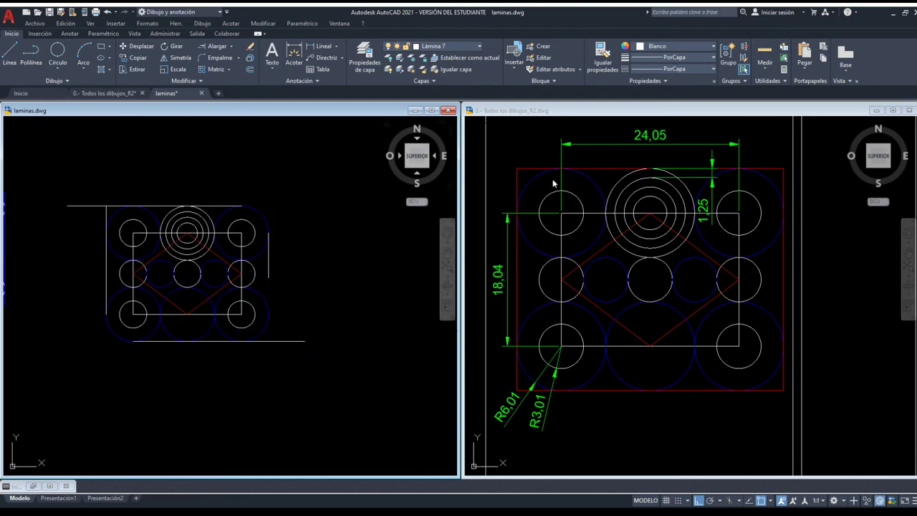
pyautogui.click(205, 172)
pyautogui.click(129, 200)
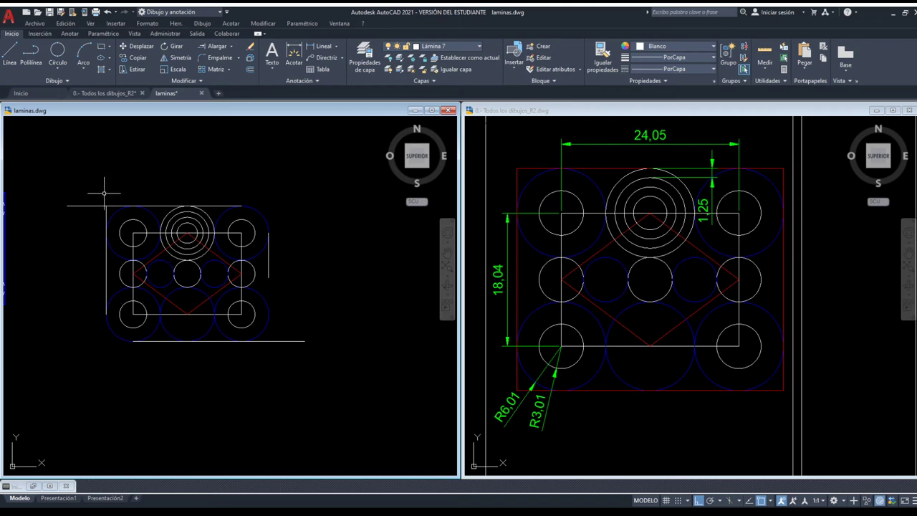
pyautogui.scroll(2, 93, 203)
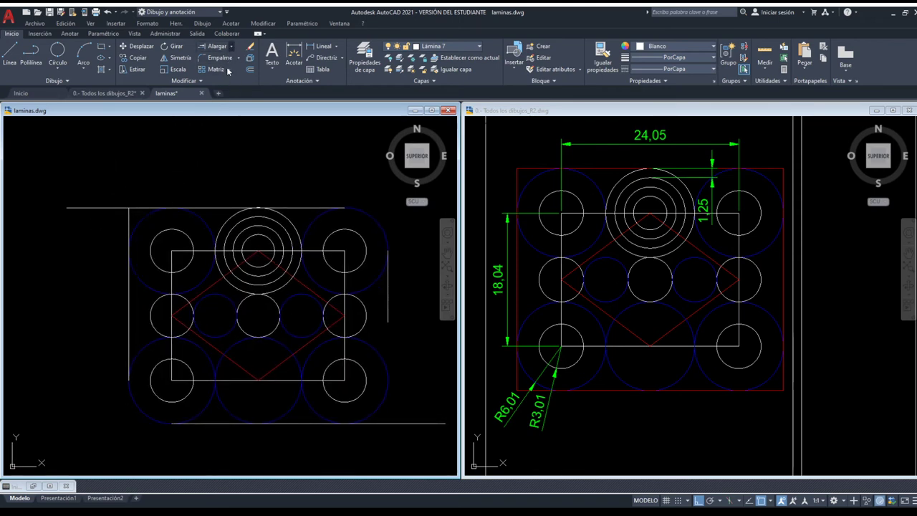
# Trim the top line's left overhang and extend the right vertical line to the bottom line.
pyautogui.click(231, 46)
pyautogui.click(217, 59)
pyautogui.click(177, 242)
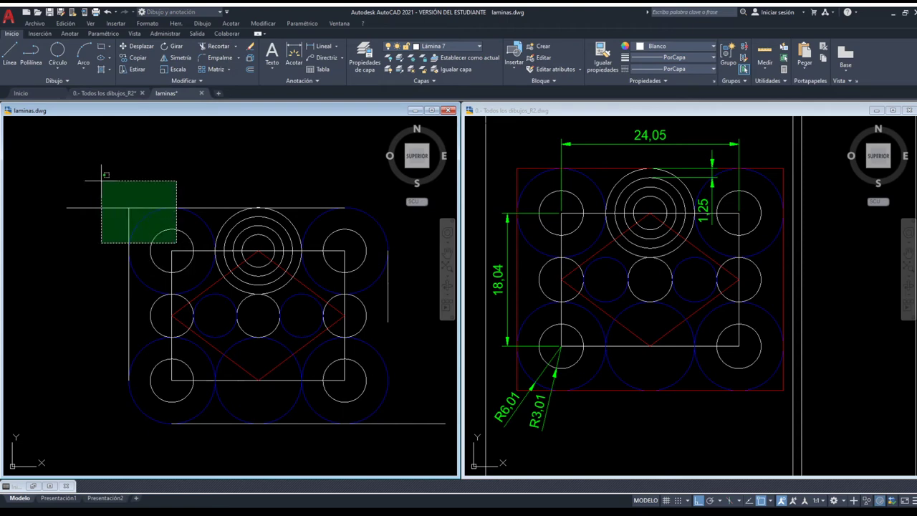
pyautogui.click(101, 175)
pyautogui.click(85, 208)
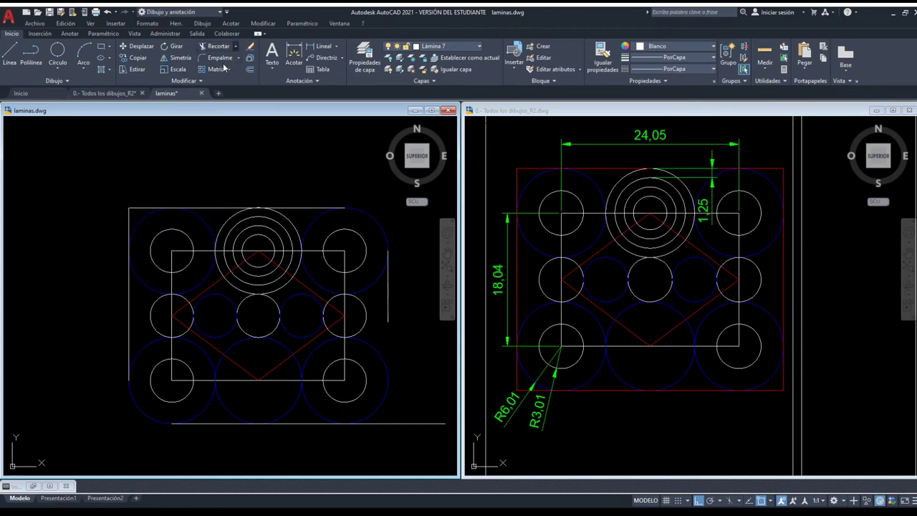
pyautogui.press('Escape')
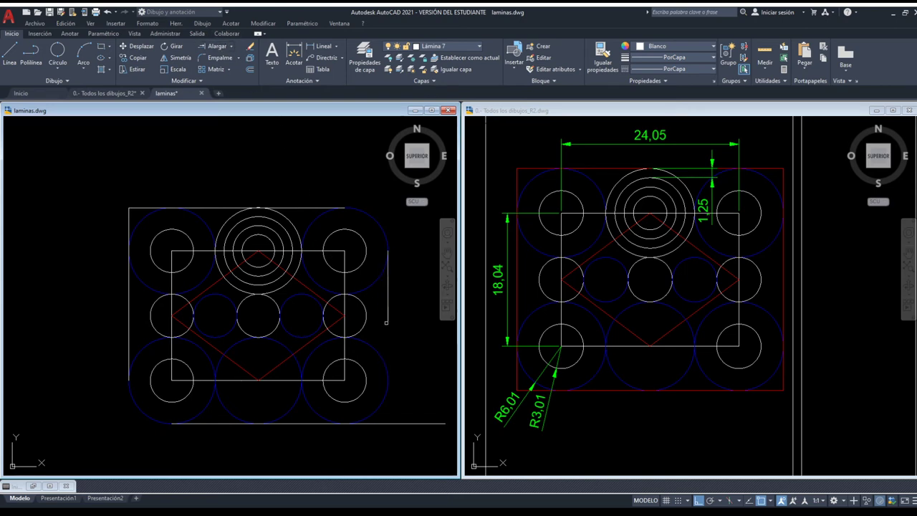
pyautogui.click(387, 381)
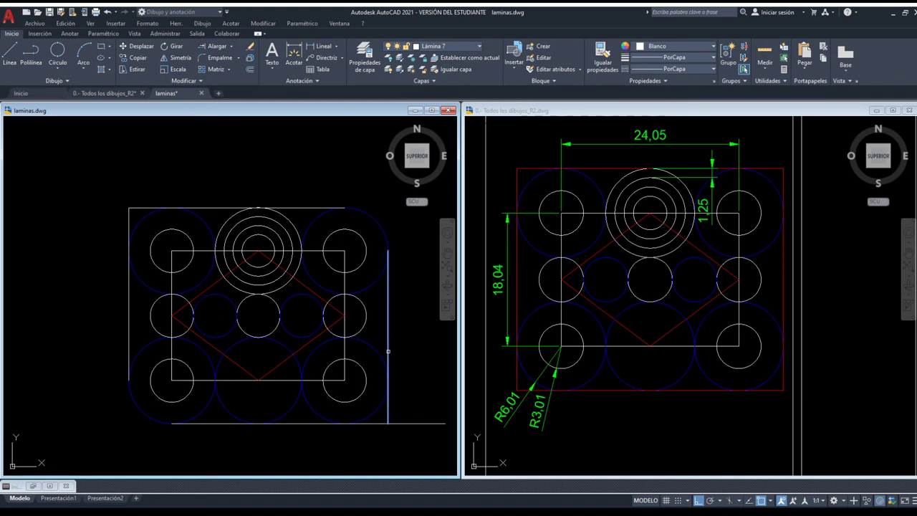
pyautogui.click(388, 350)
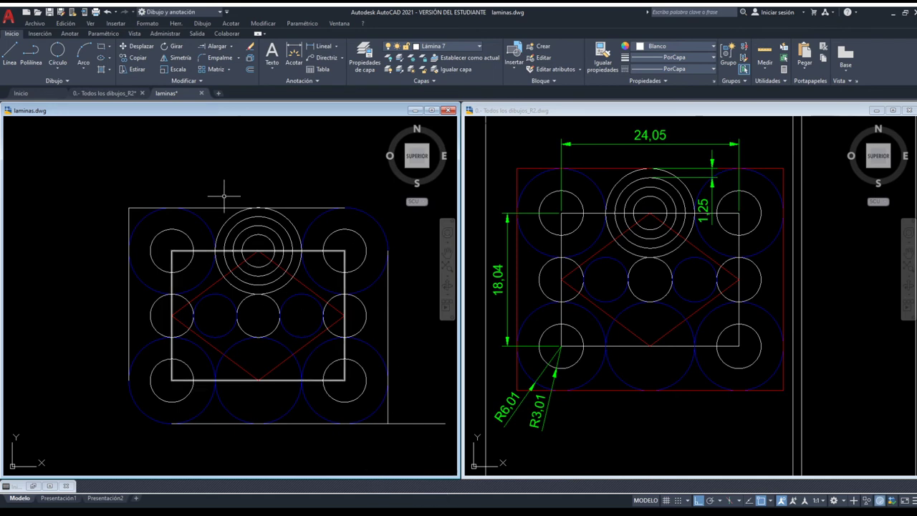
# Join top-right and left-bottom corners and trim the bottom-right overhang to close the frame.
pyautogui.moveTo(221, 177); pyautogui.dragTo(176, 171, button='middle')
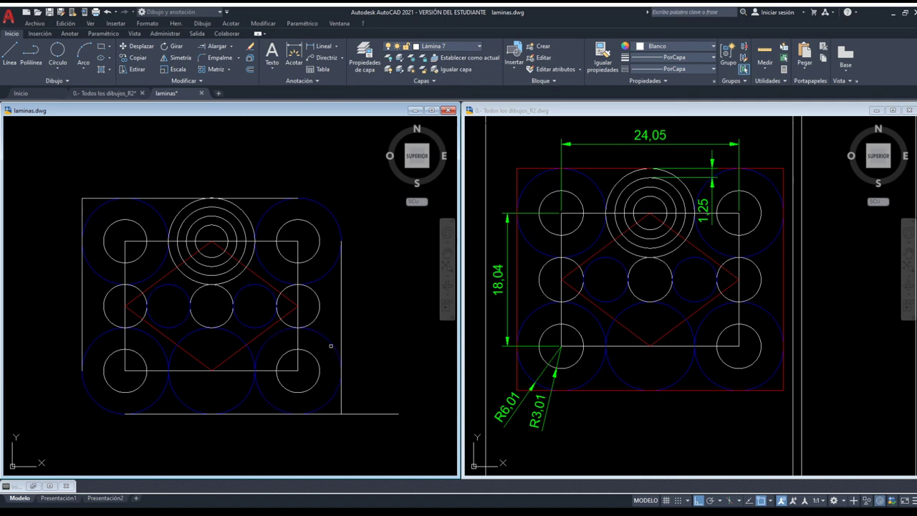
pyautogui.click(342, 284)
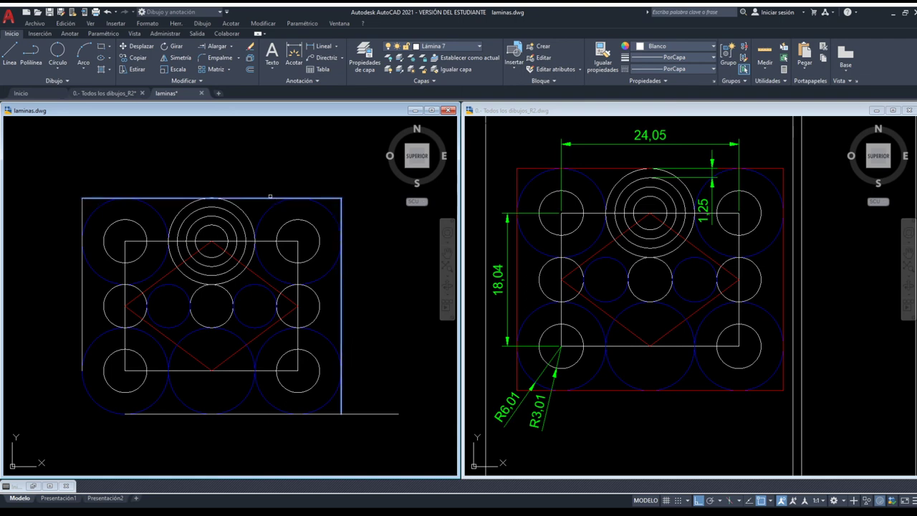
pyautogui.click(269, 197)
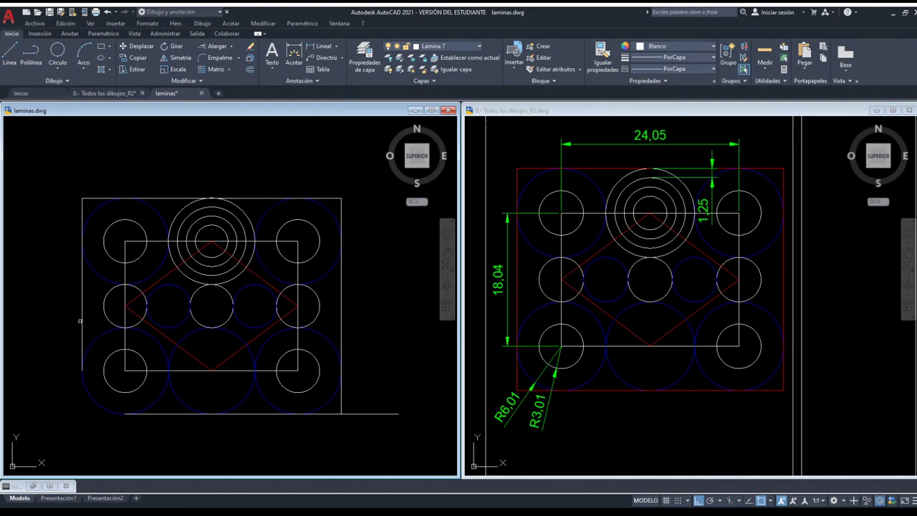
pyautogui.click(81, 318)
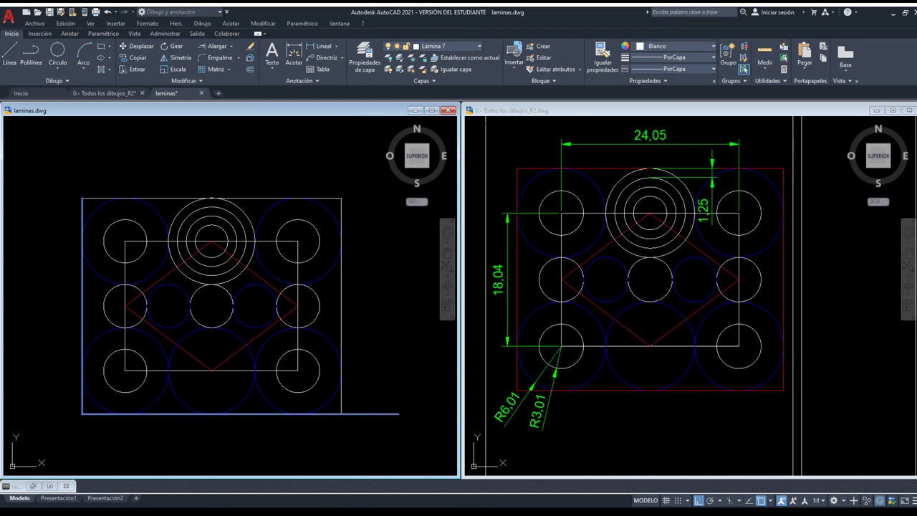
pyautogui.click(143, 413)
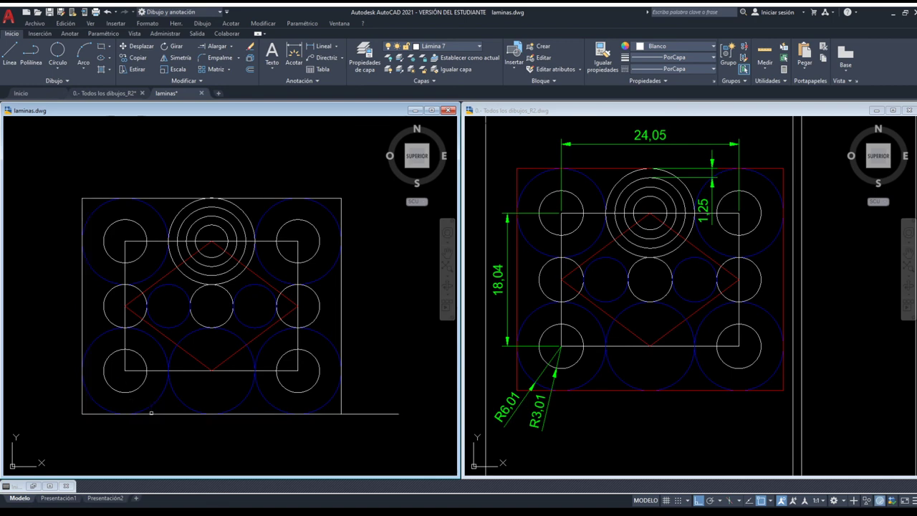
pyautogui.click(340, 334)
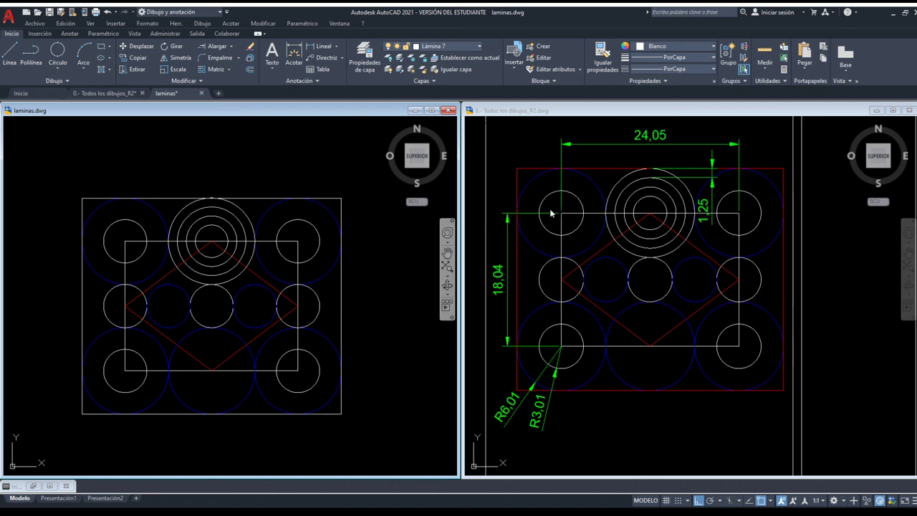
pyautogui.click(335, 301)
pyautogui.press('Escape')
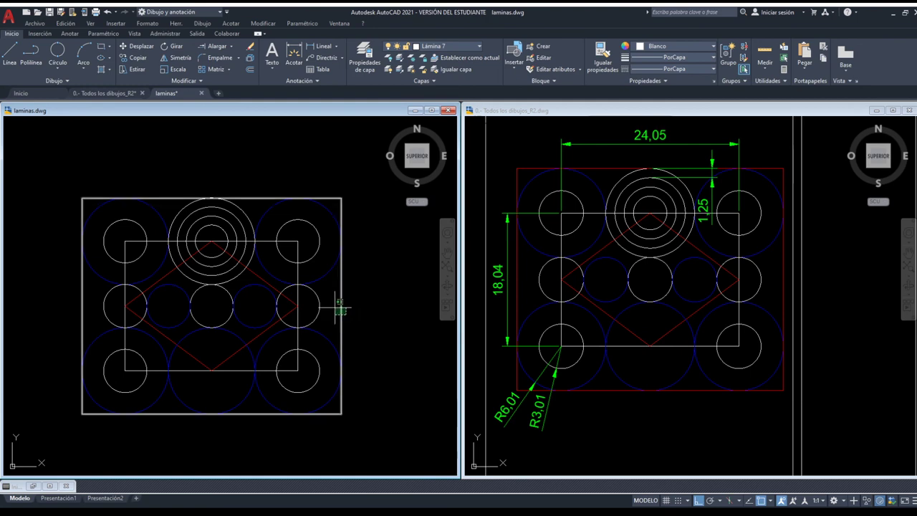
pyautogui.click(341, 305)
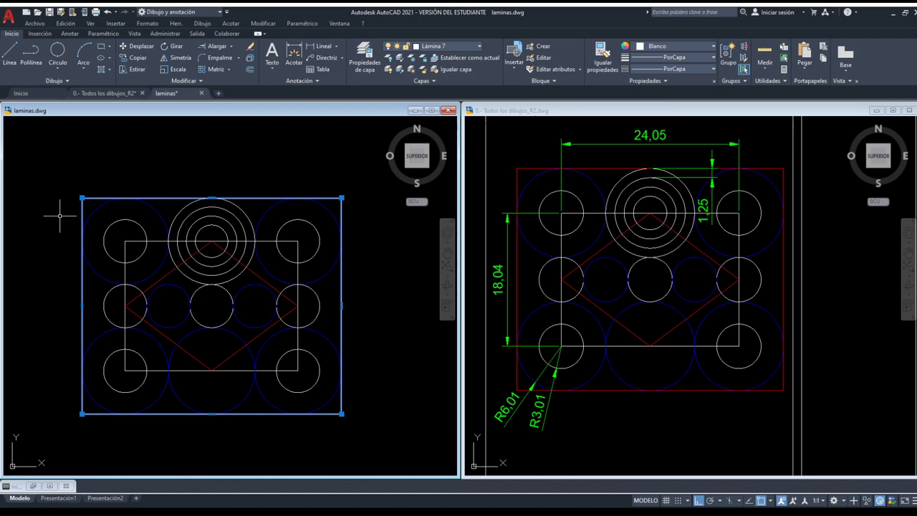
# Colour the outer rectangle red and centre the whole plate in the view.
pyautogui.press('Escape')
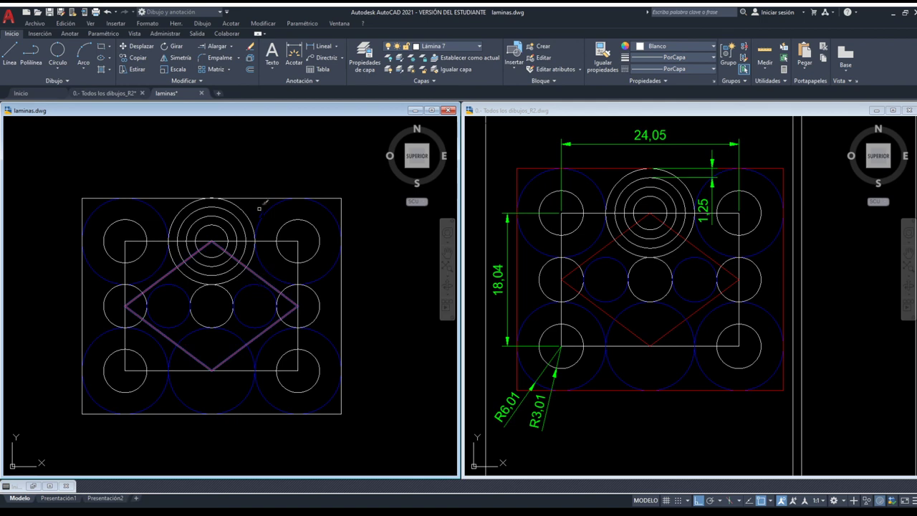
pyautogui.click(253, 199)
pyautogui.scroll(6, 82, 203)
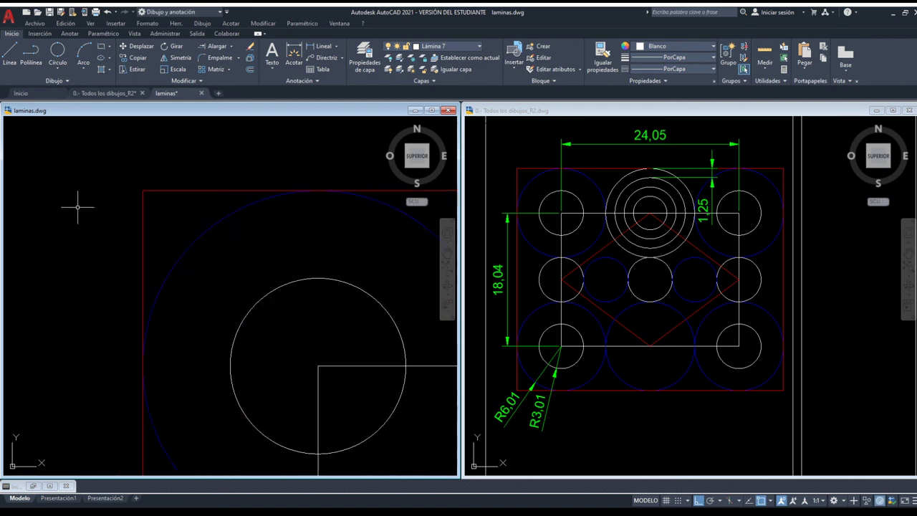
pyautogui.scroll(-10, 82, 201)
pyautogui.scroll(5, 86, 215)
pyautogui.moveTo(94, 229); pyautogui.dragTo(278, 254, button='middle')
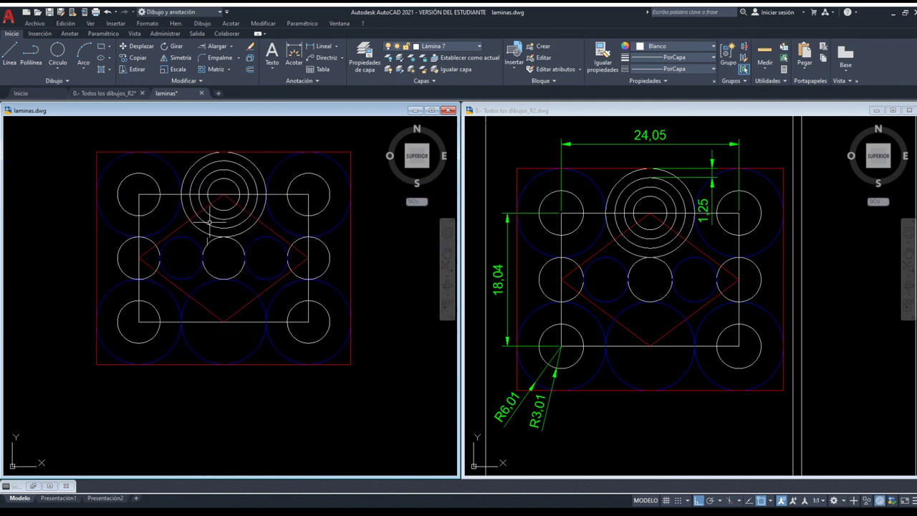